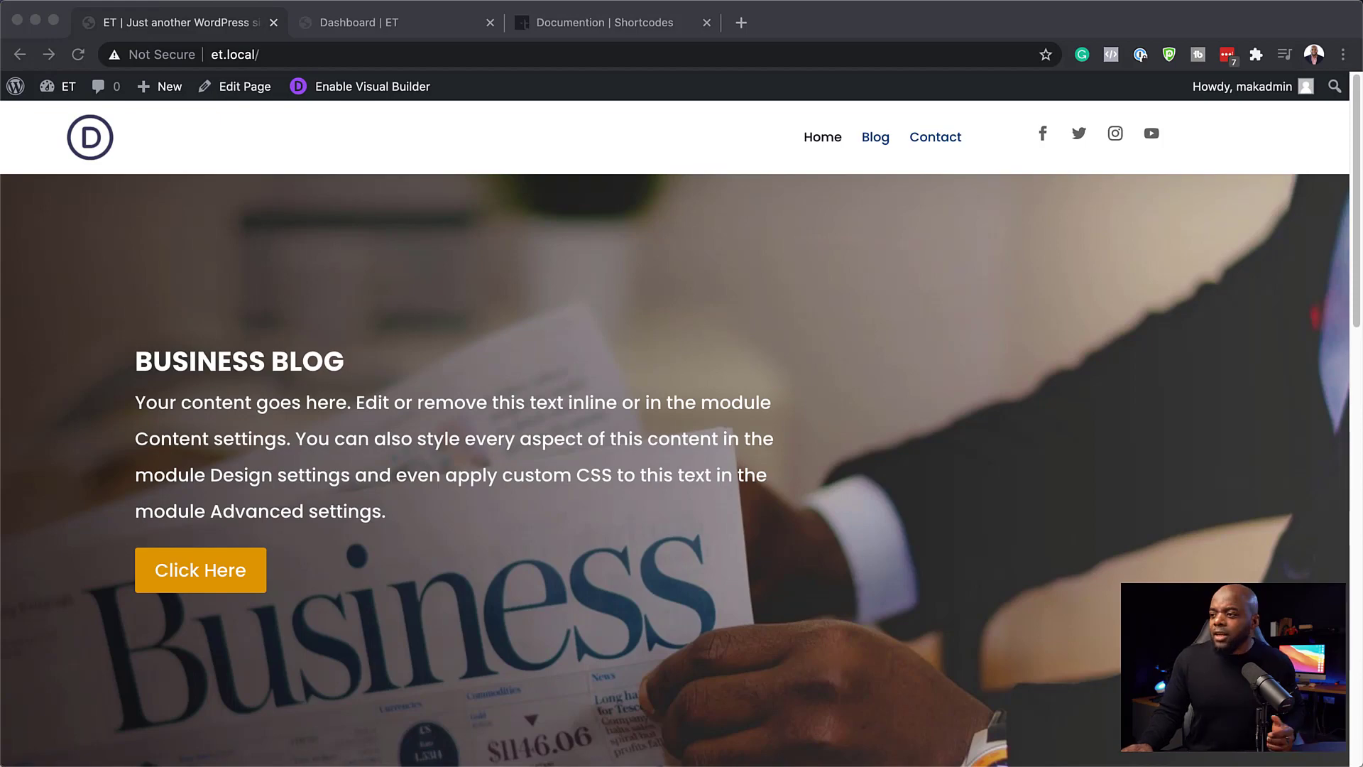
Browse the home page, then switch to the Dashboard tab showing Total Courses 1 and £0.00 earnings.
scroll(674, 468, down, 15)
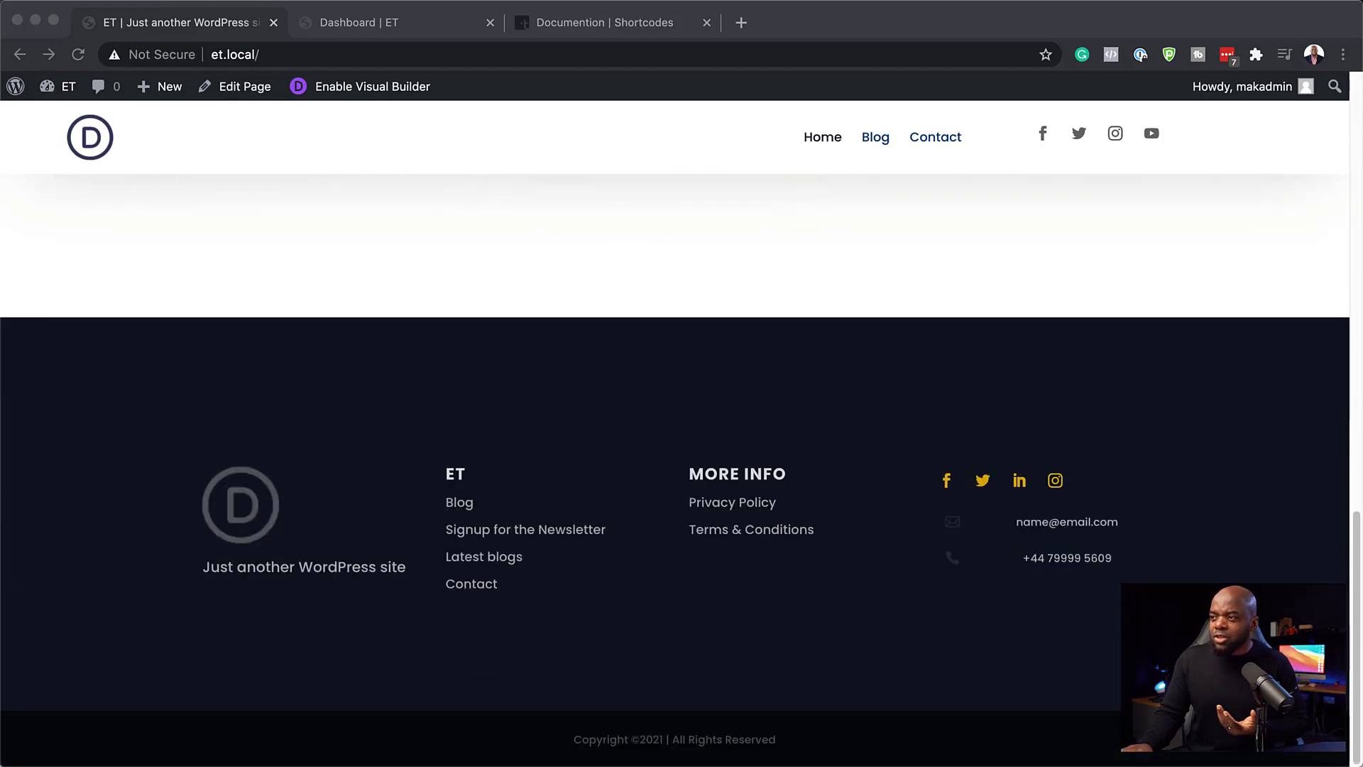
key(Home)
click(411, 26)
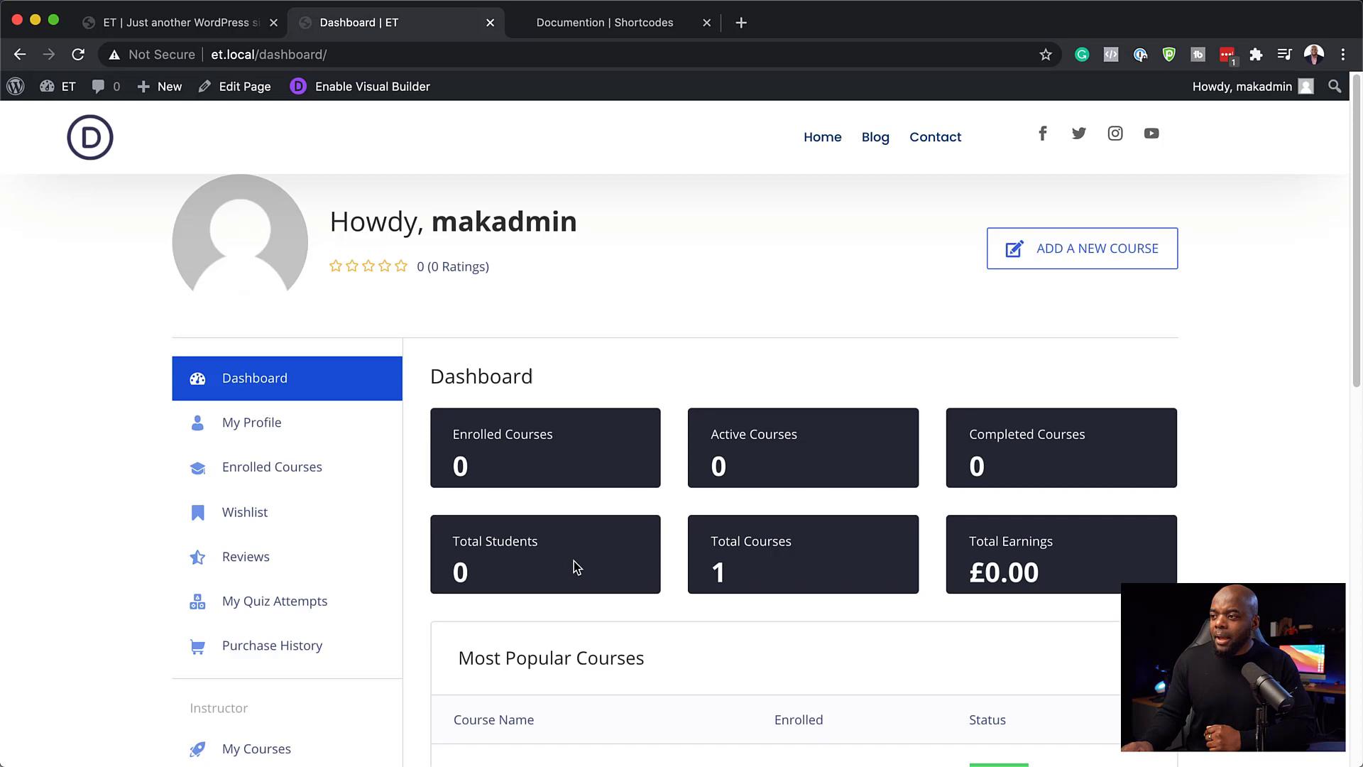
scroll(374, 456, down, 6)
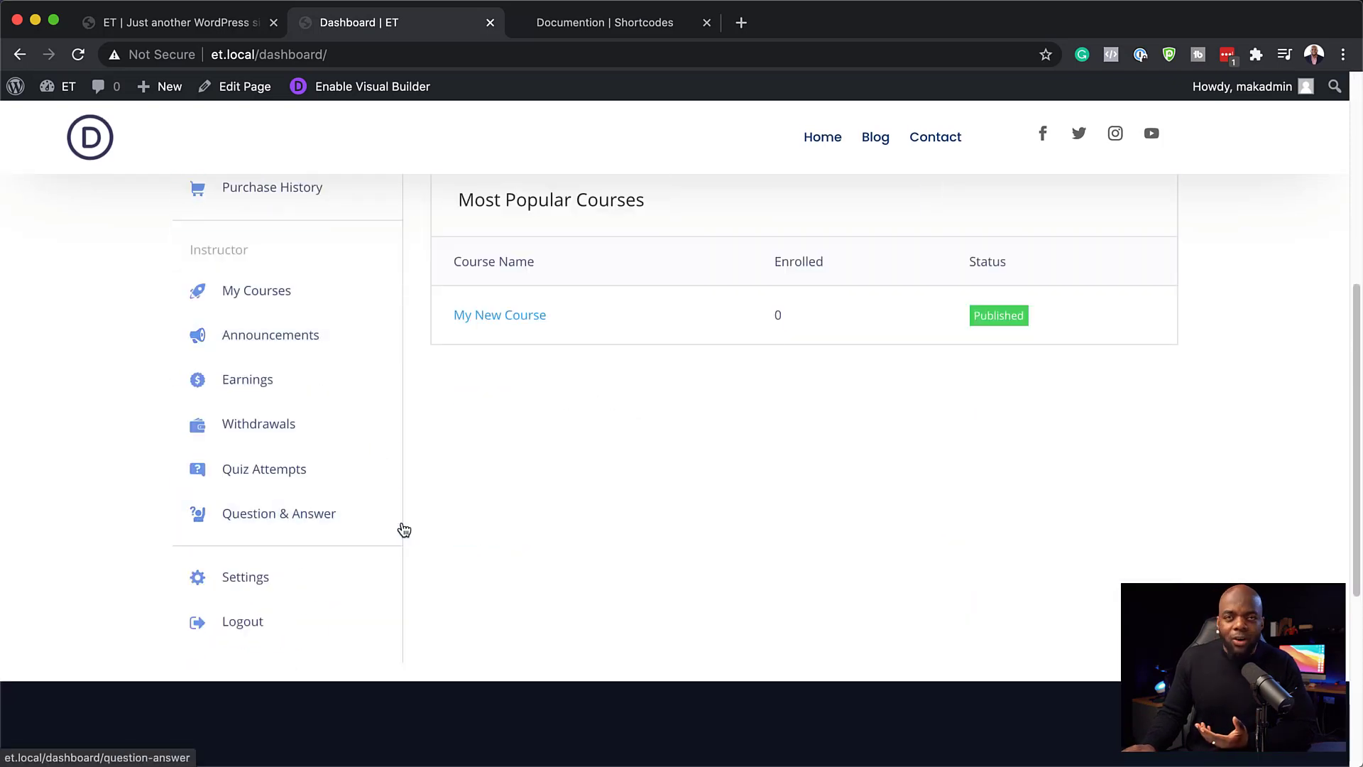
scroll(404, 526, up, 6)
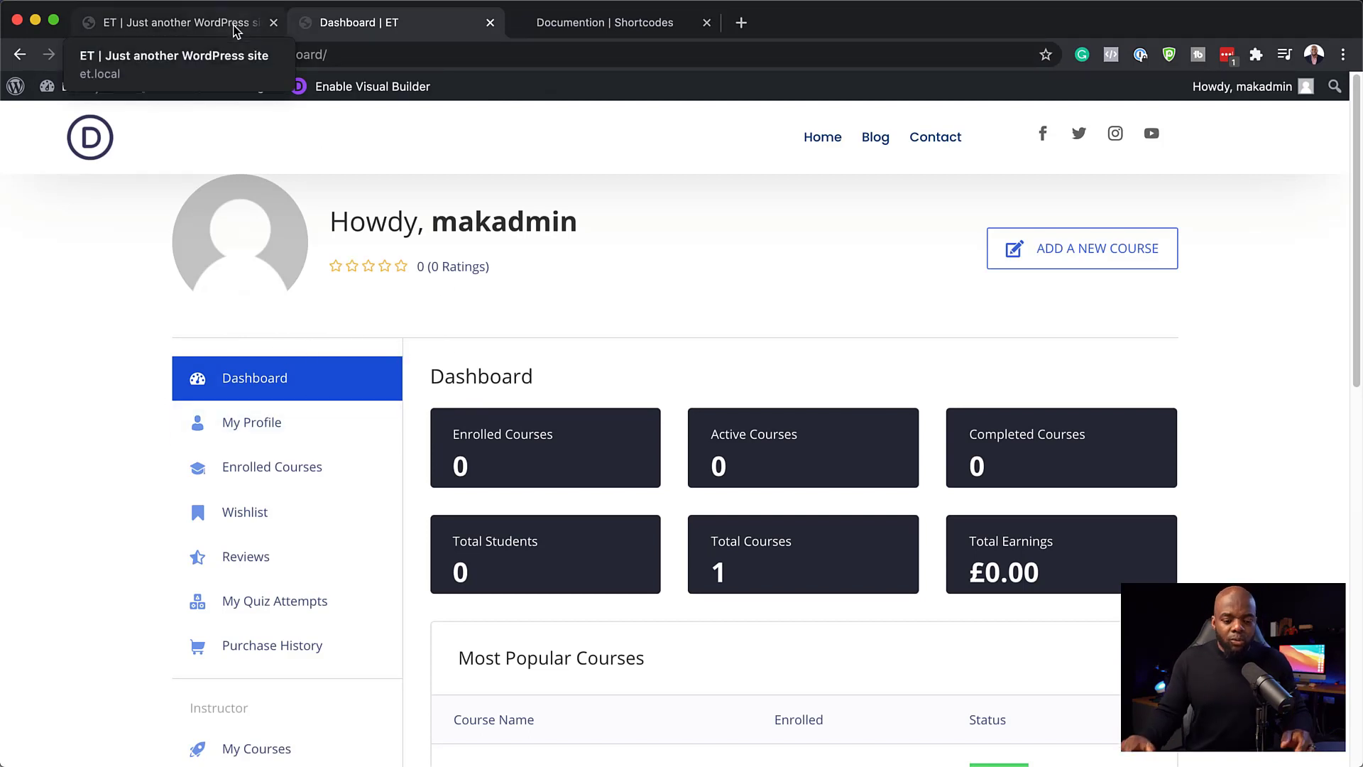
Select the [tutor_dashboard] shortcode on the Tutor LMS Shortcodes documentation page.
click(638, 25)
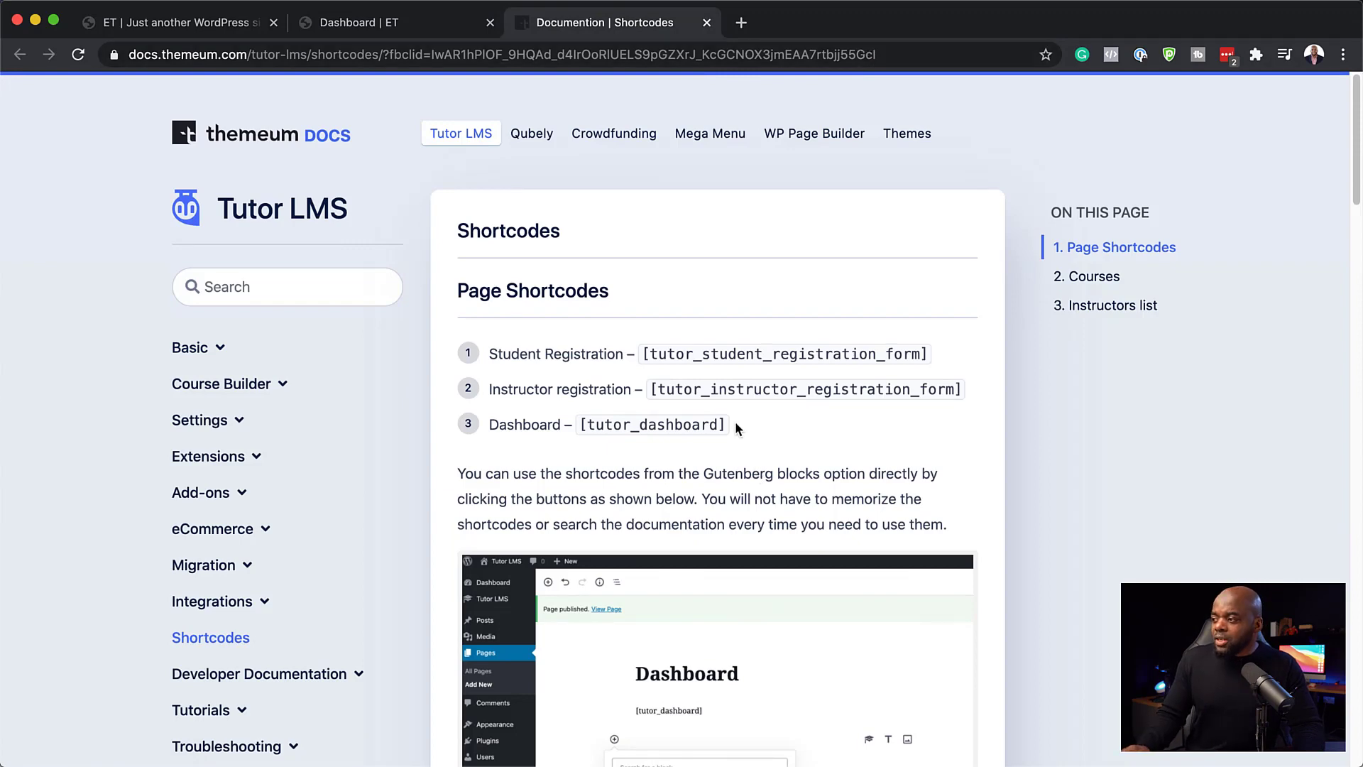
drag(727, 425, 580, 424)
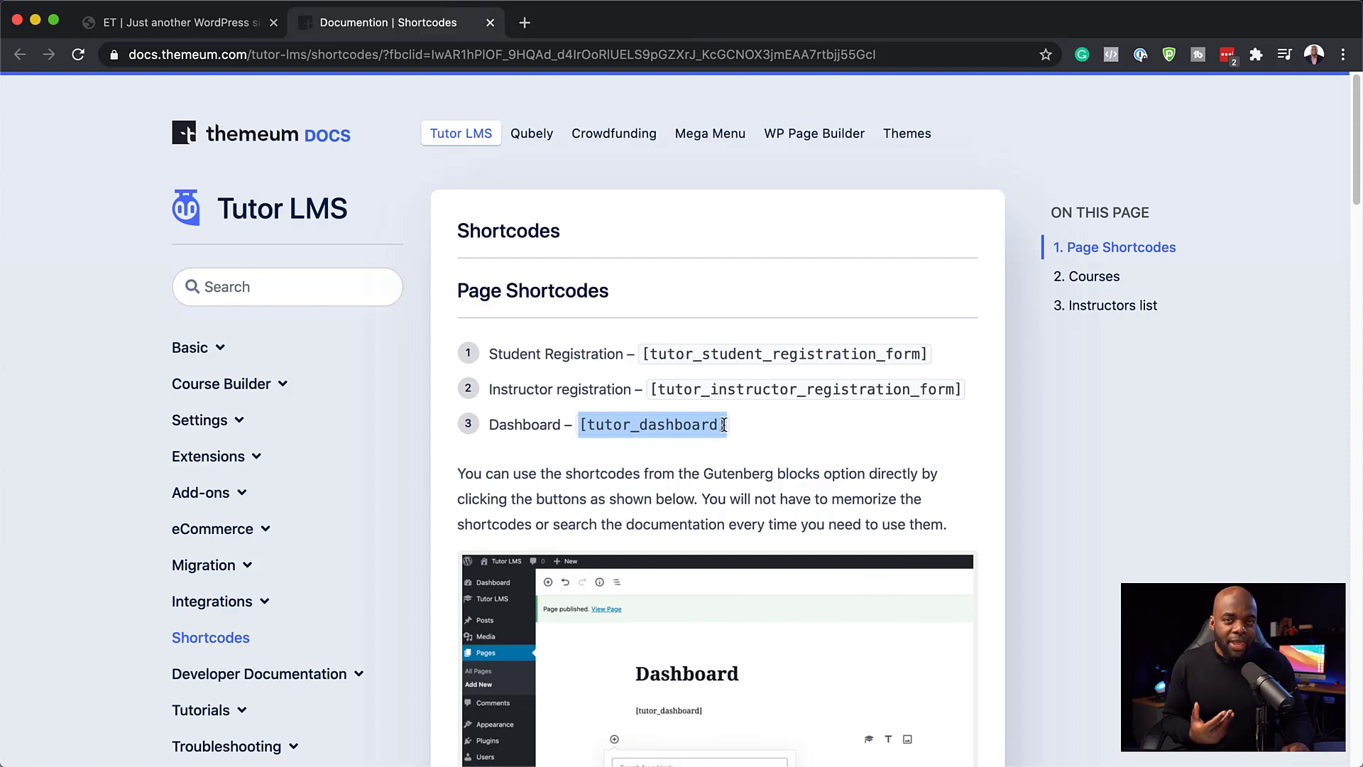
Add a new WordPress page titled 'My Dashboard' and build it with the Divi Builder.
click(190, 28)
mouse_move(56, 95)
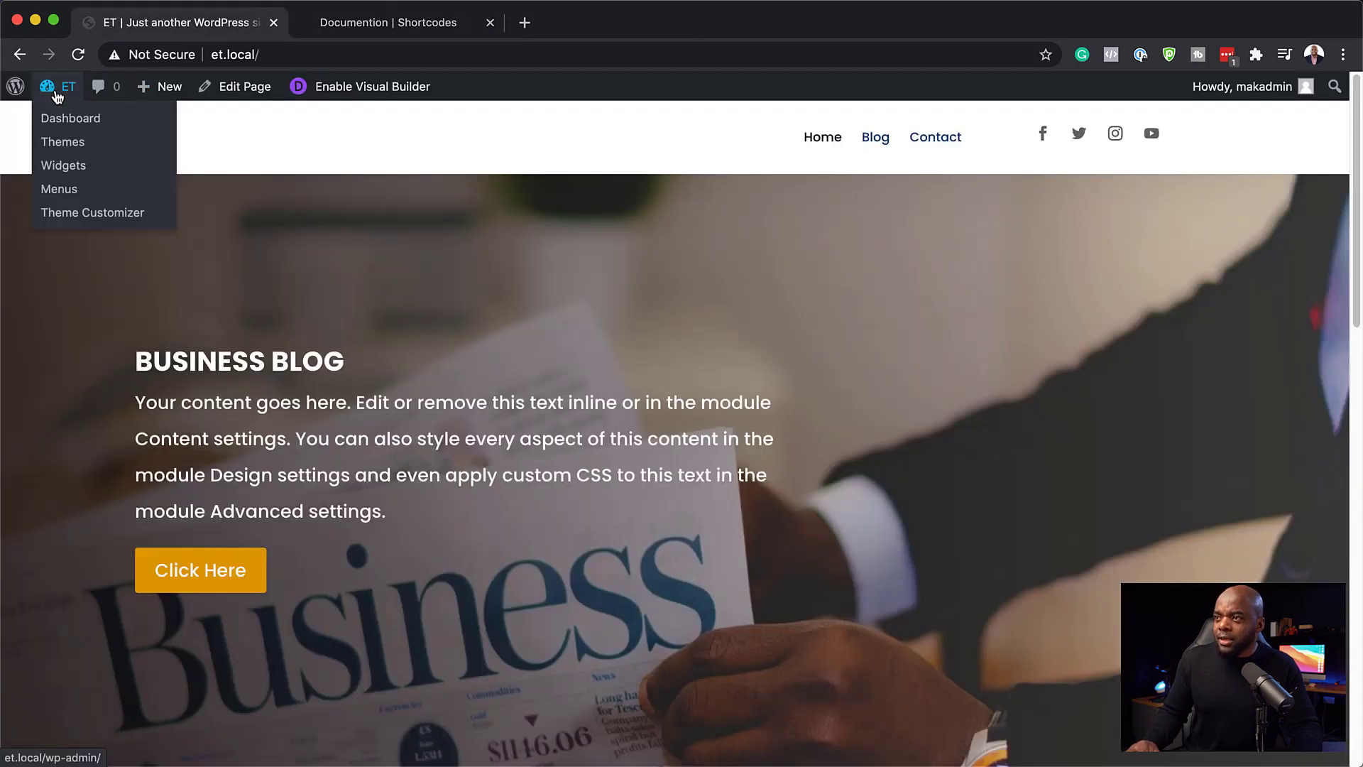
click(69, 119)
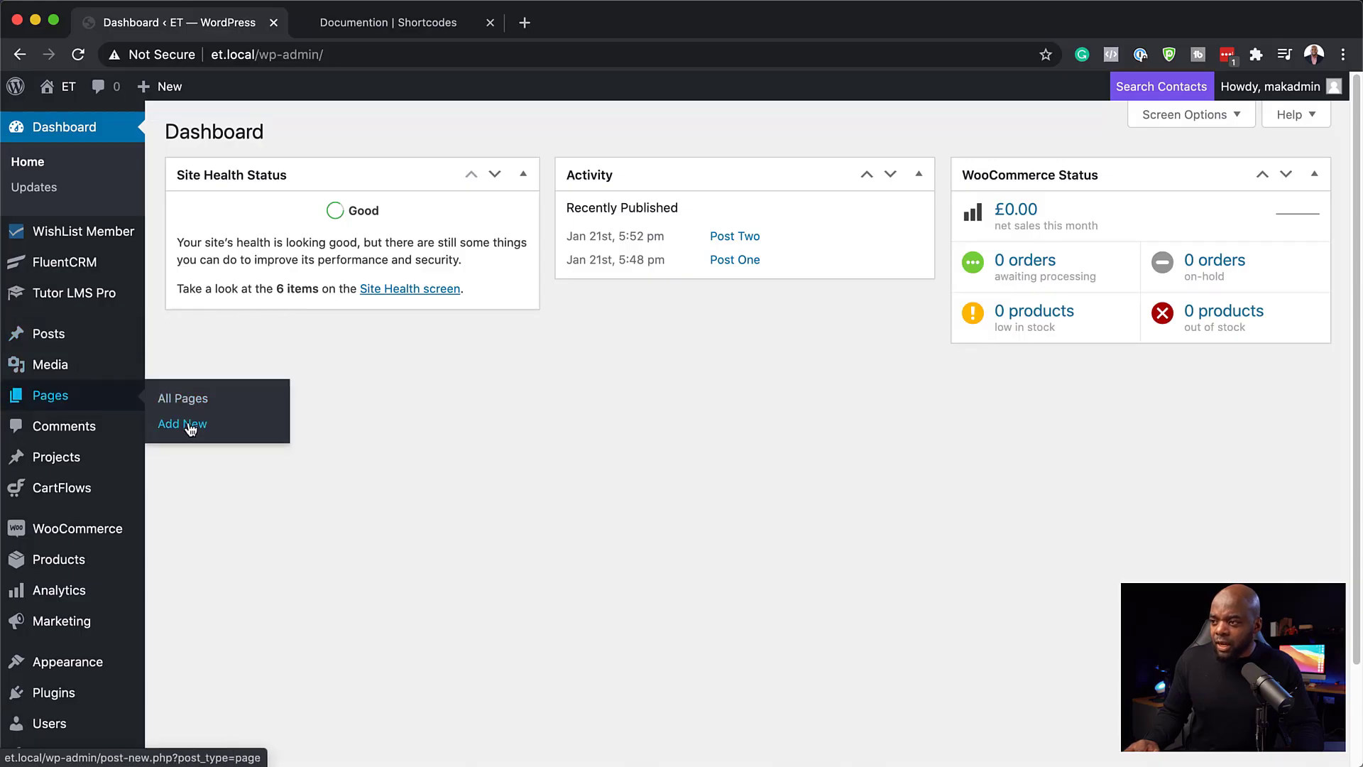
click(189, 424)
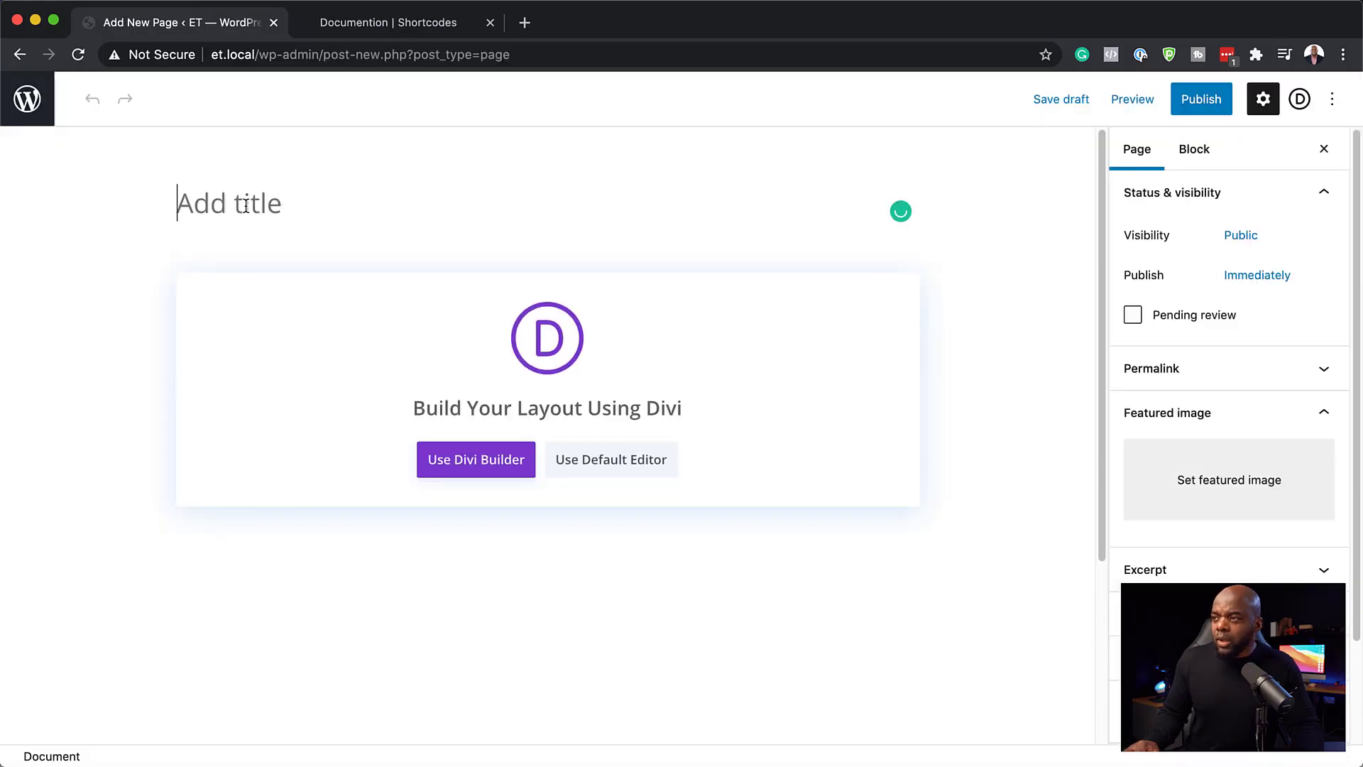
text(M)
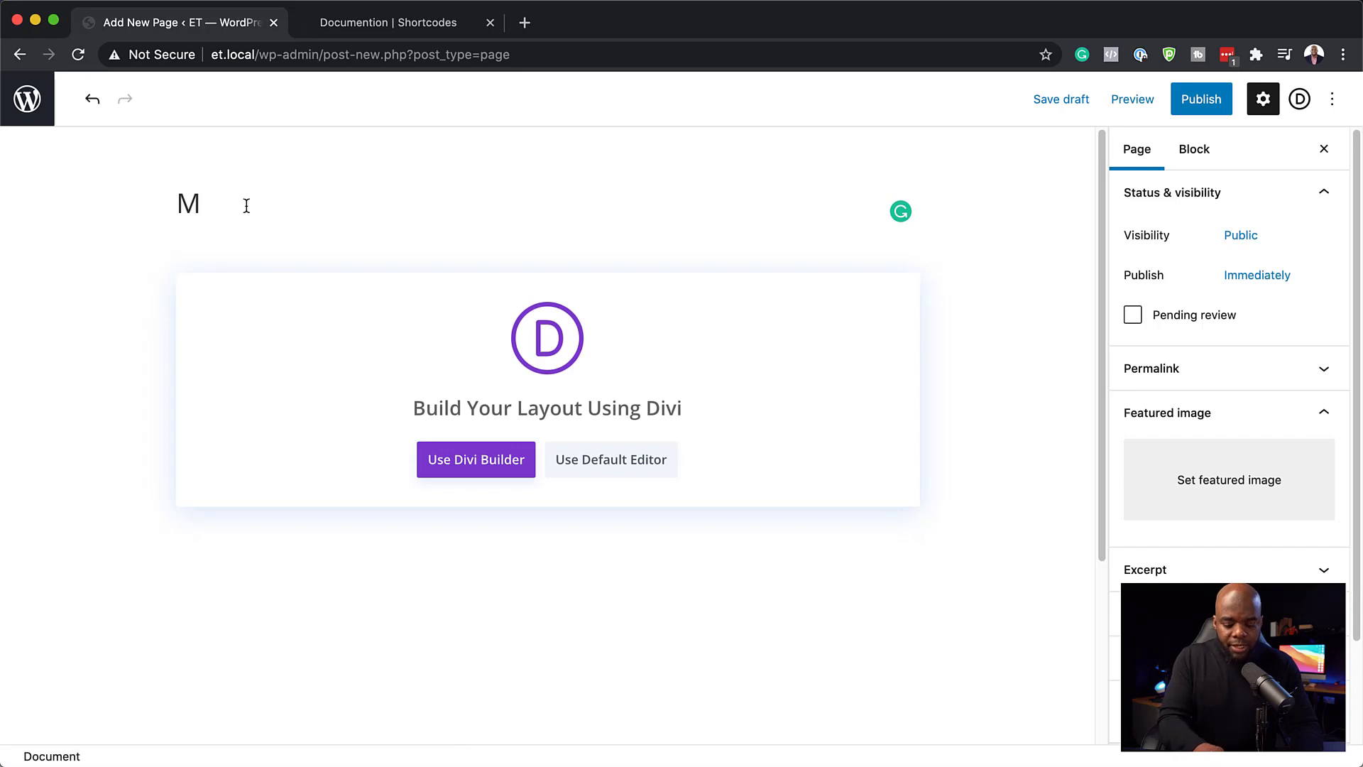
text(y Dashboard)
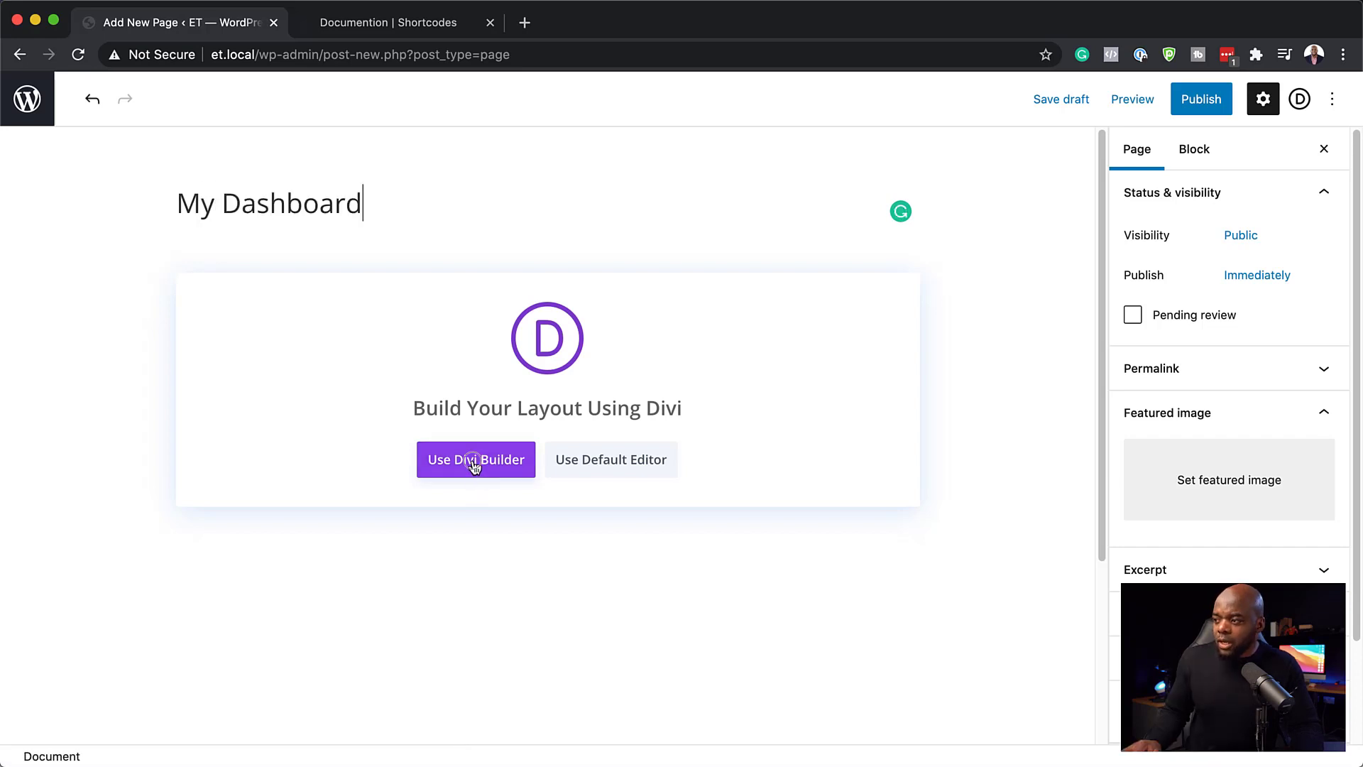
click(474, 466)
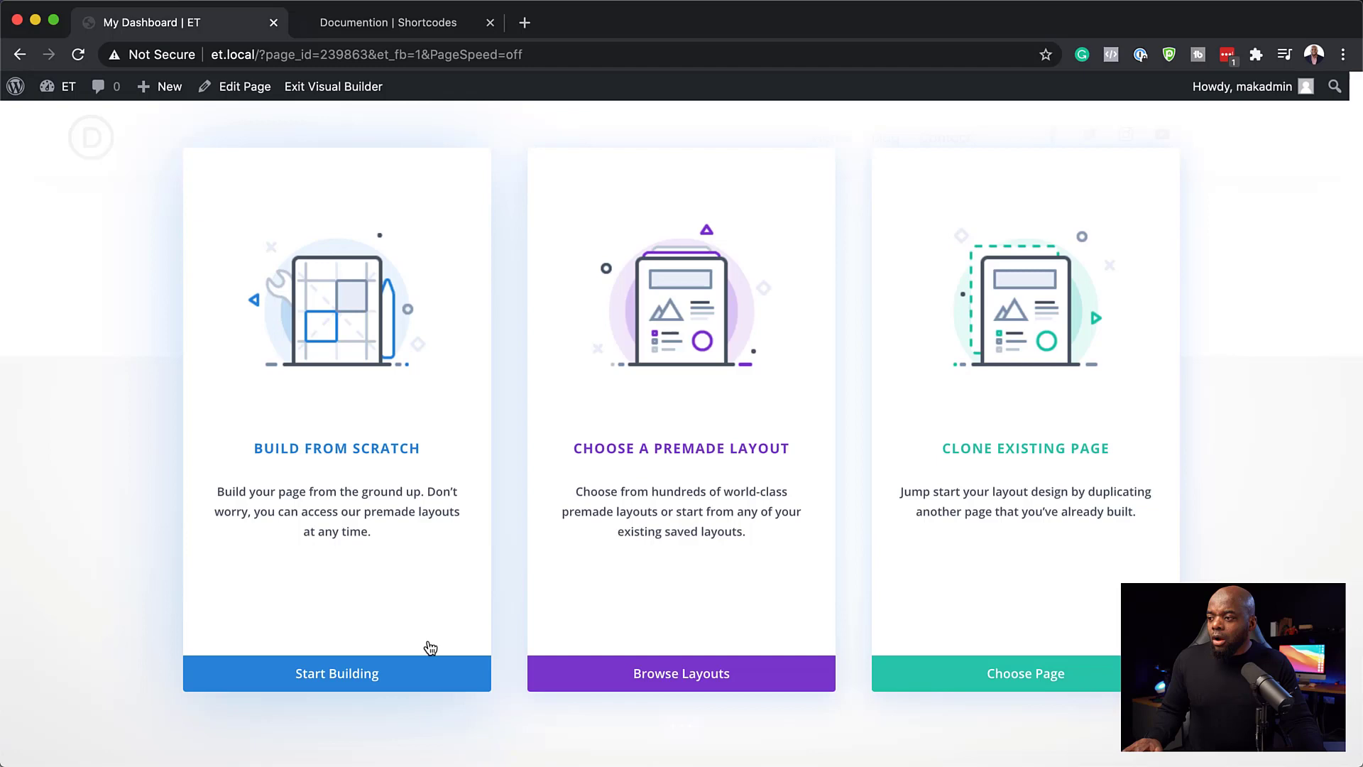
Start building with a one-column row and add a Text module to it.
click(335, 674)
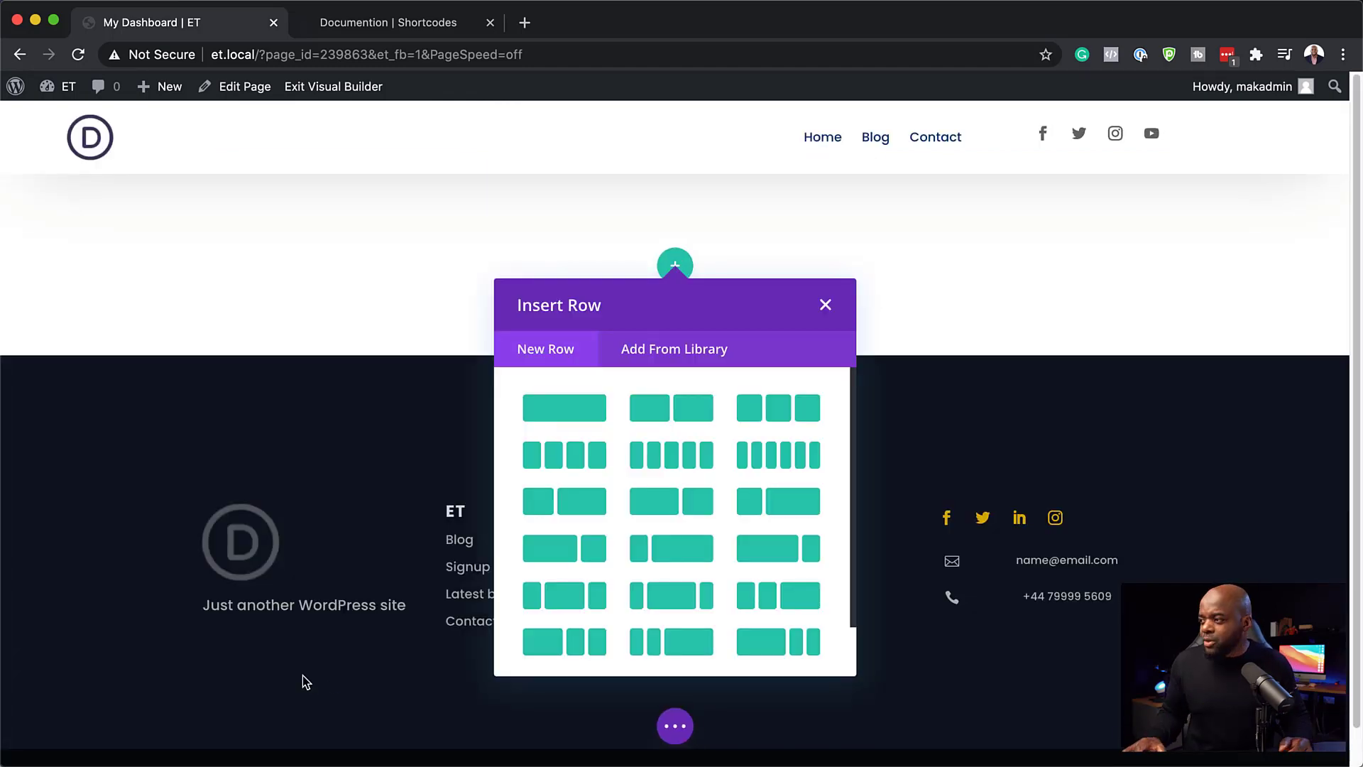
click(568, 410)
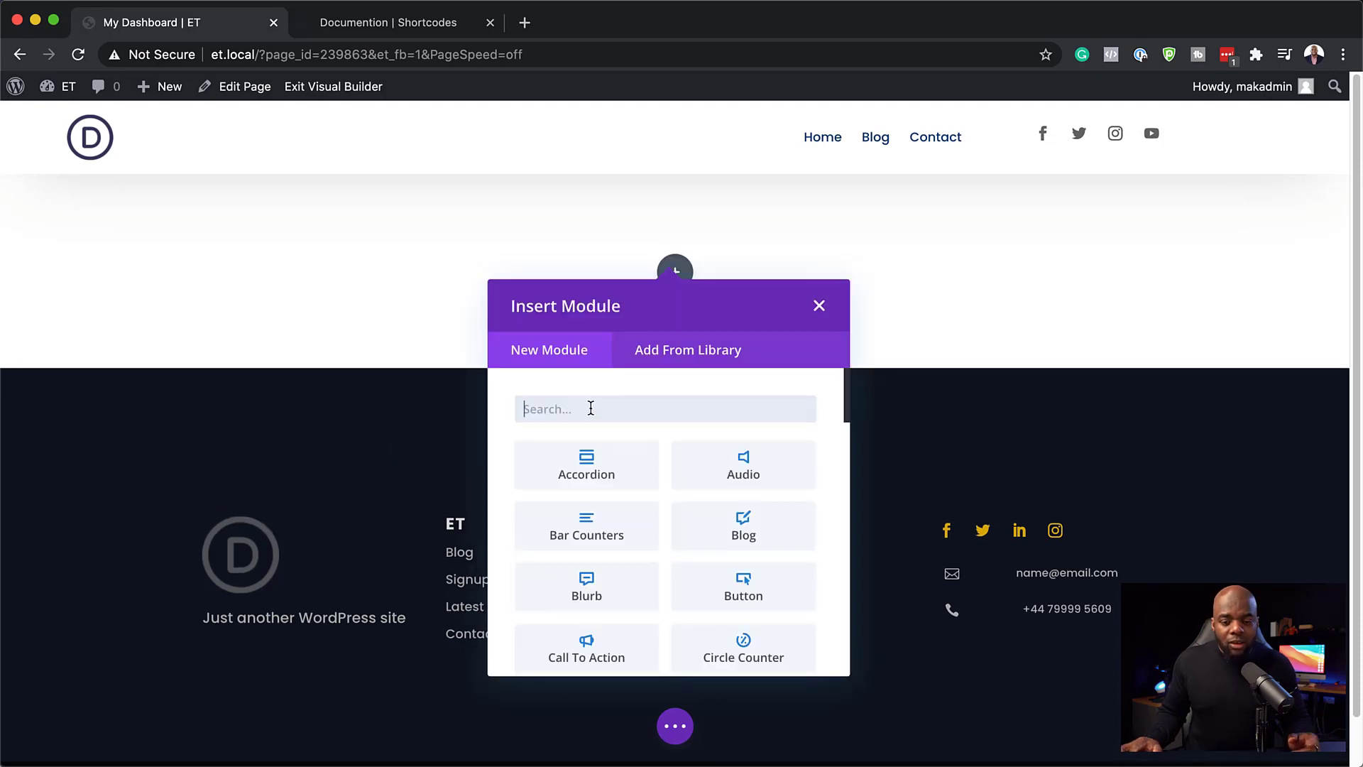
text(text)
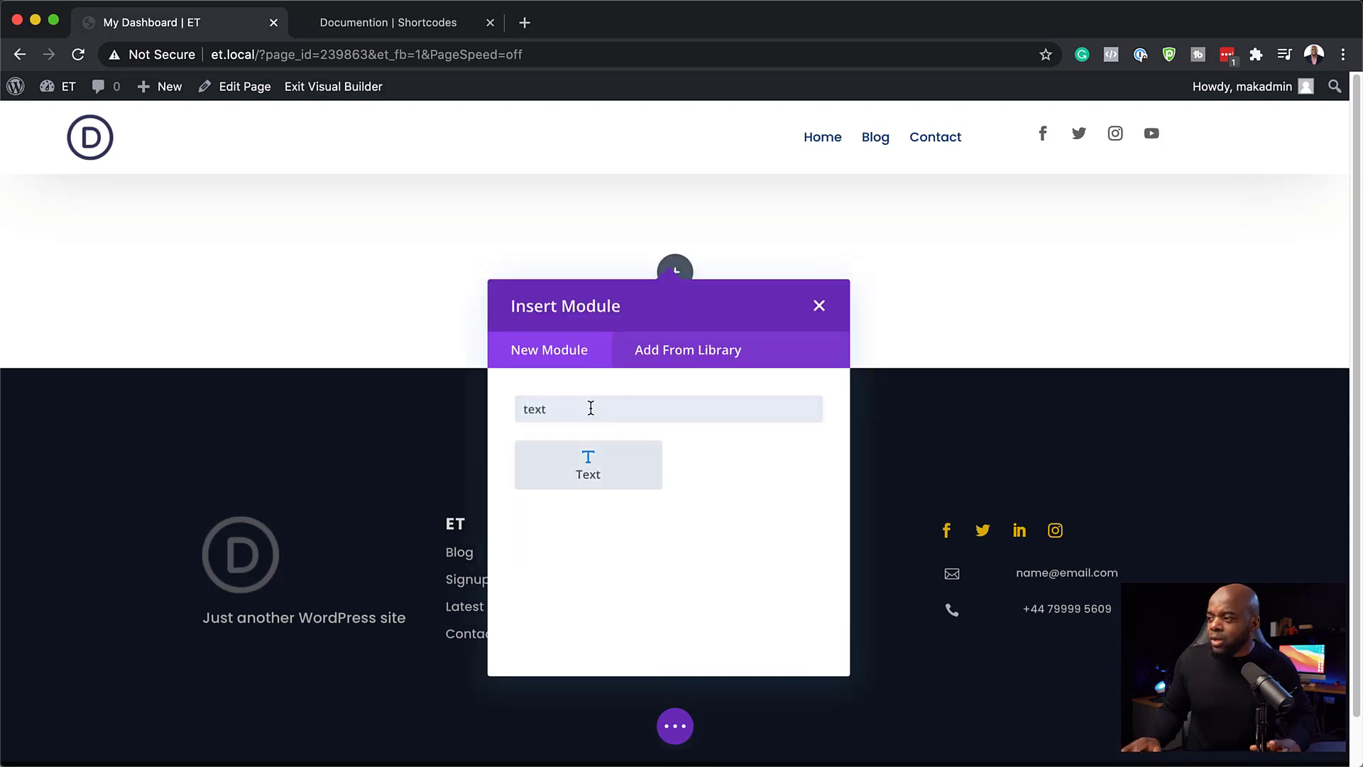
click(600, 474)
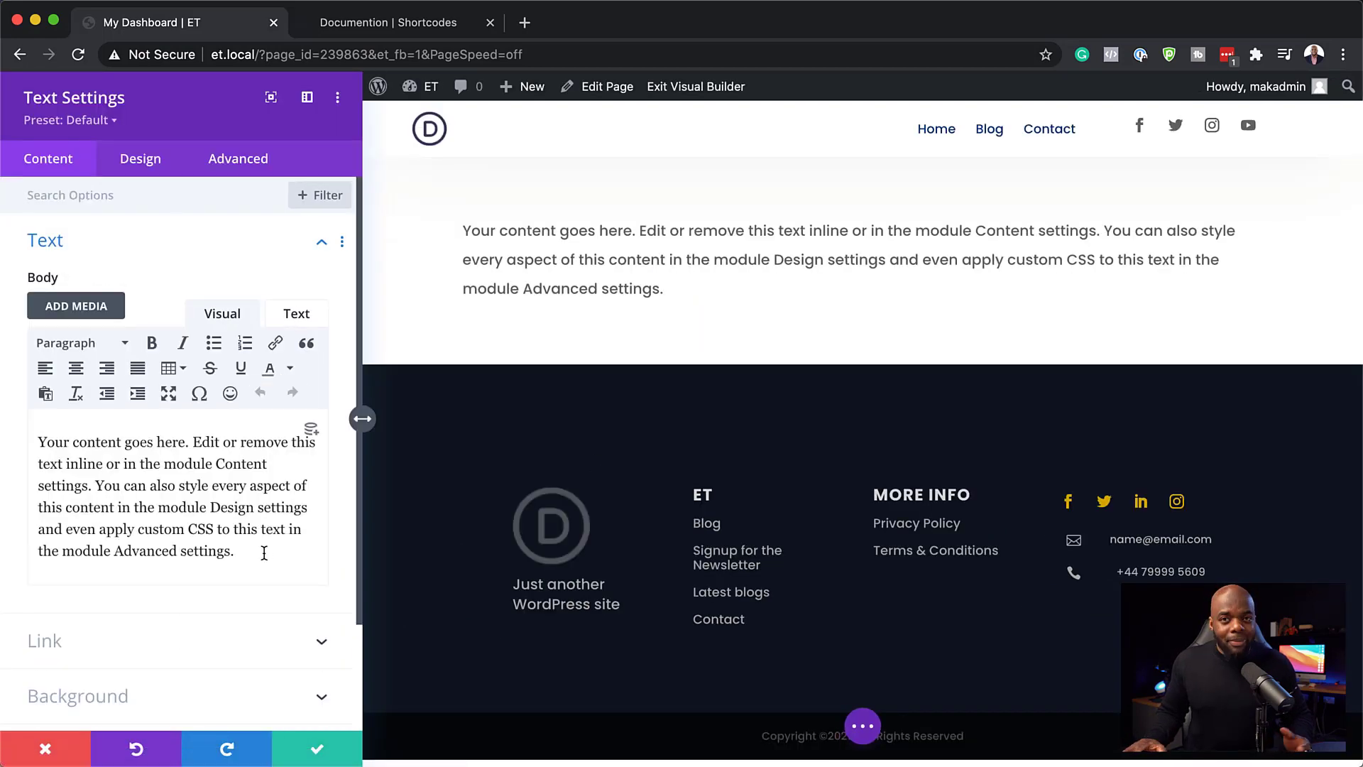
Replace the Text module's placeholder text with the pasted [tutor_dashboard] shortcode.
drag(253, 558, 20, 444)
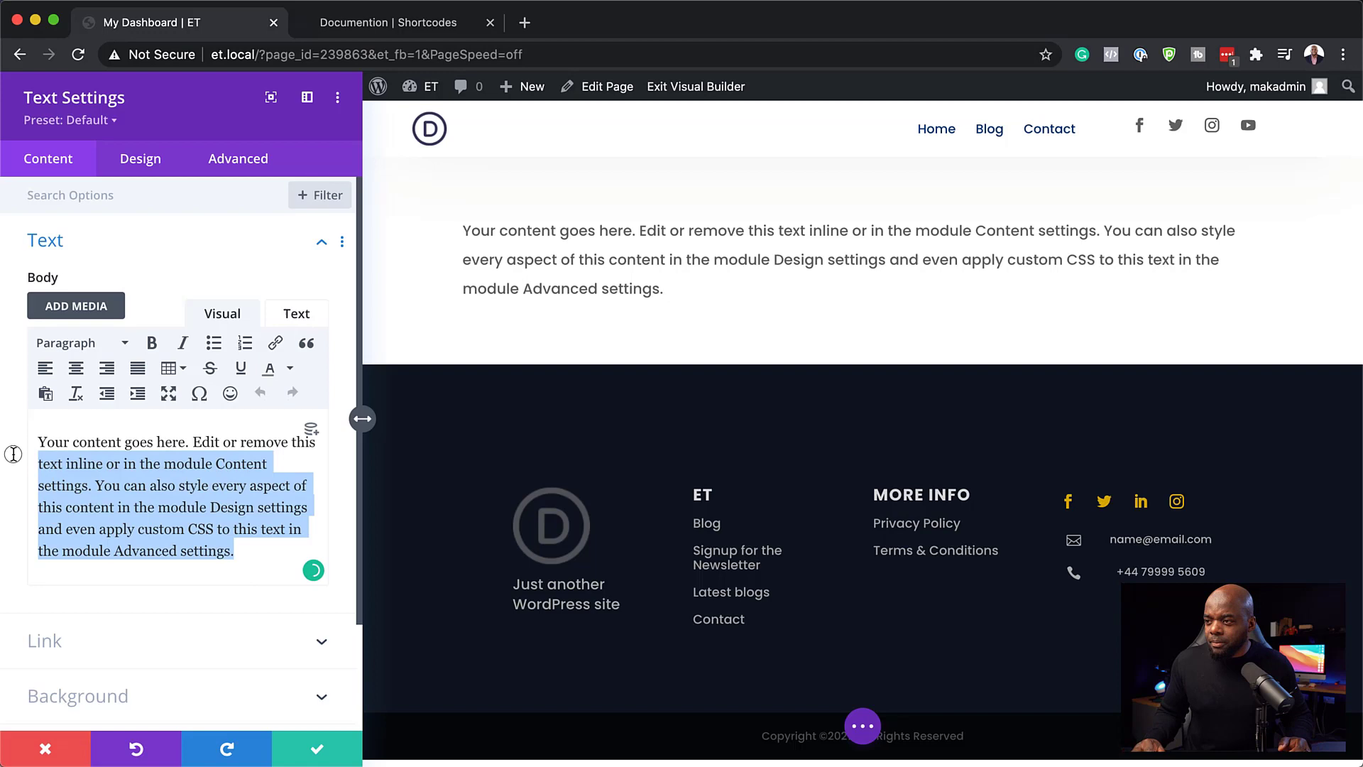
text([tutor_dashboard])
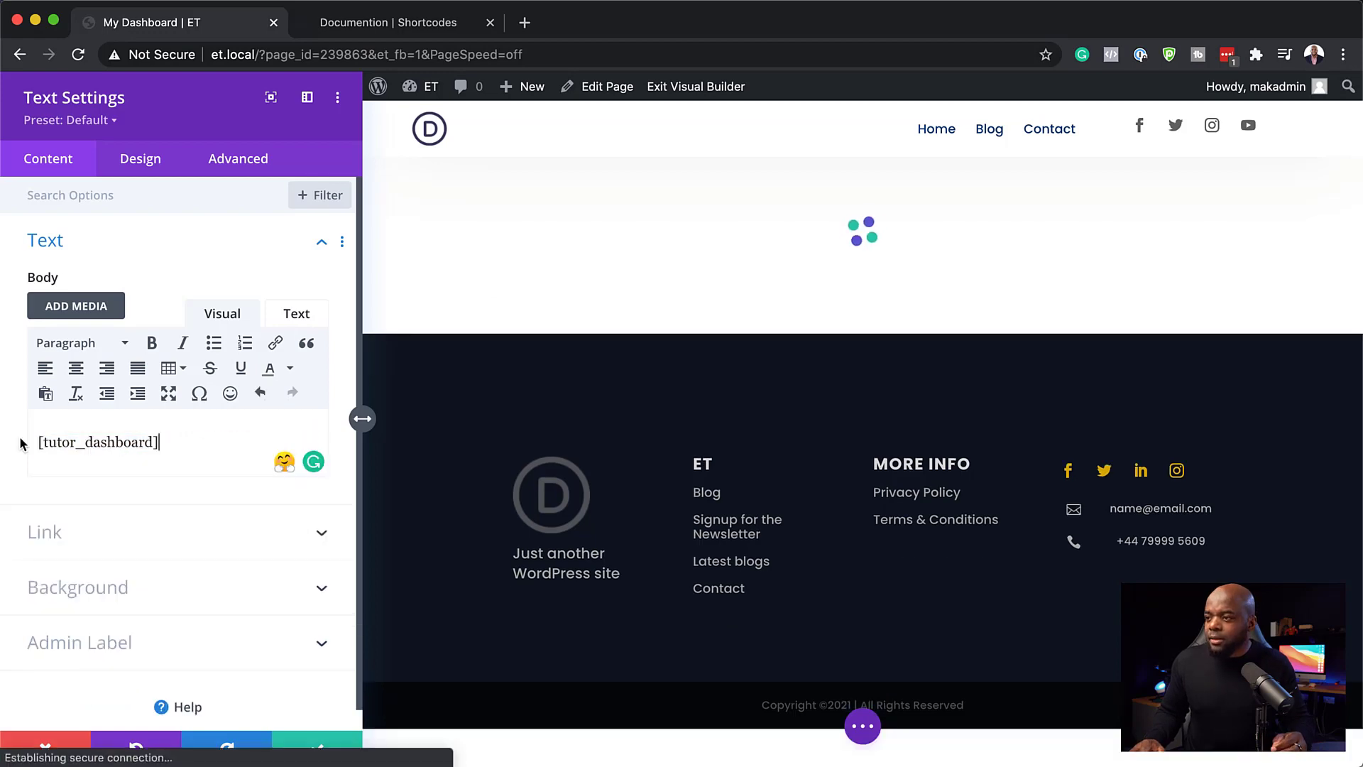
click(441, 23)
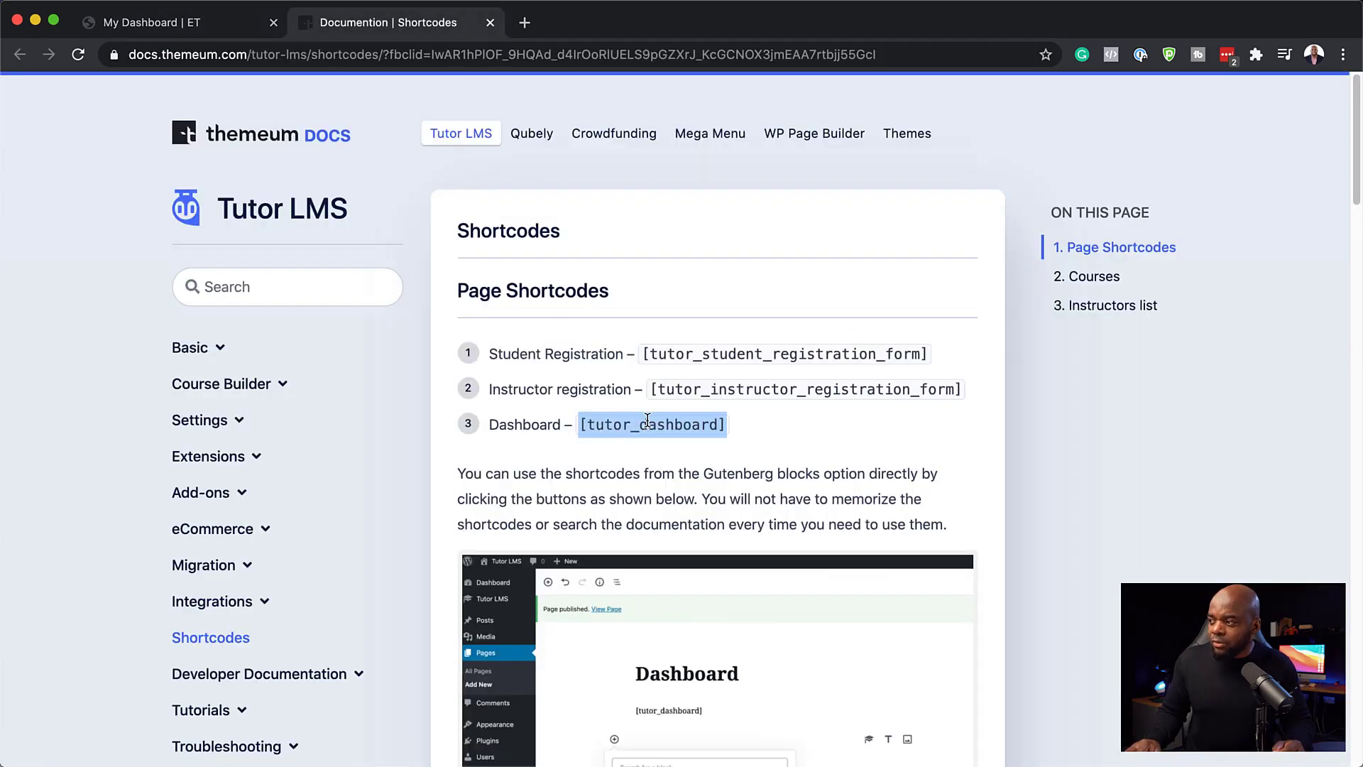
click(180, 26)
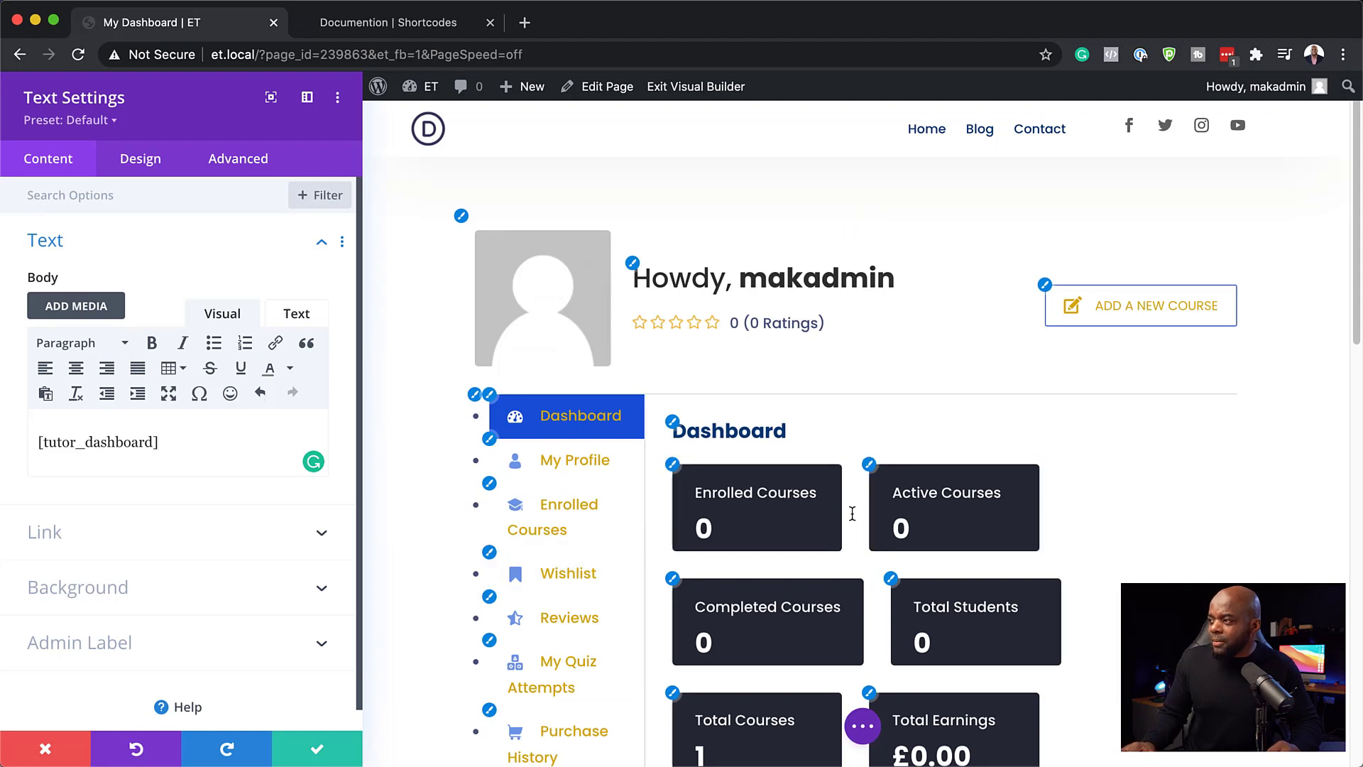
Set the Text module's Heading 3 text colour to blue (#0c71c3) for the Dashboard heading.
scroll(852, 513, down, 1)
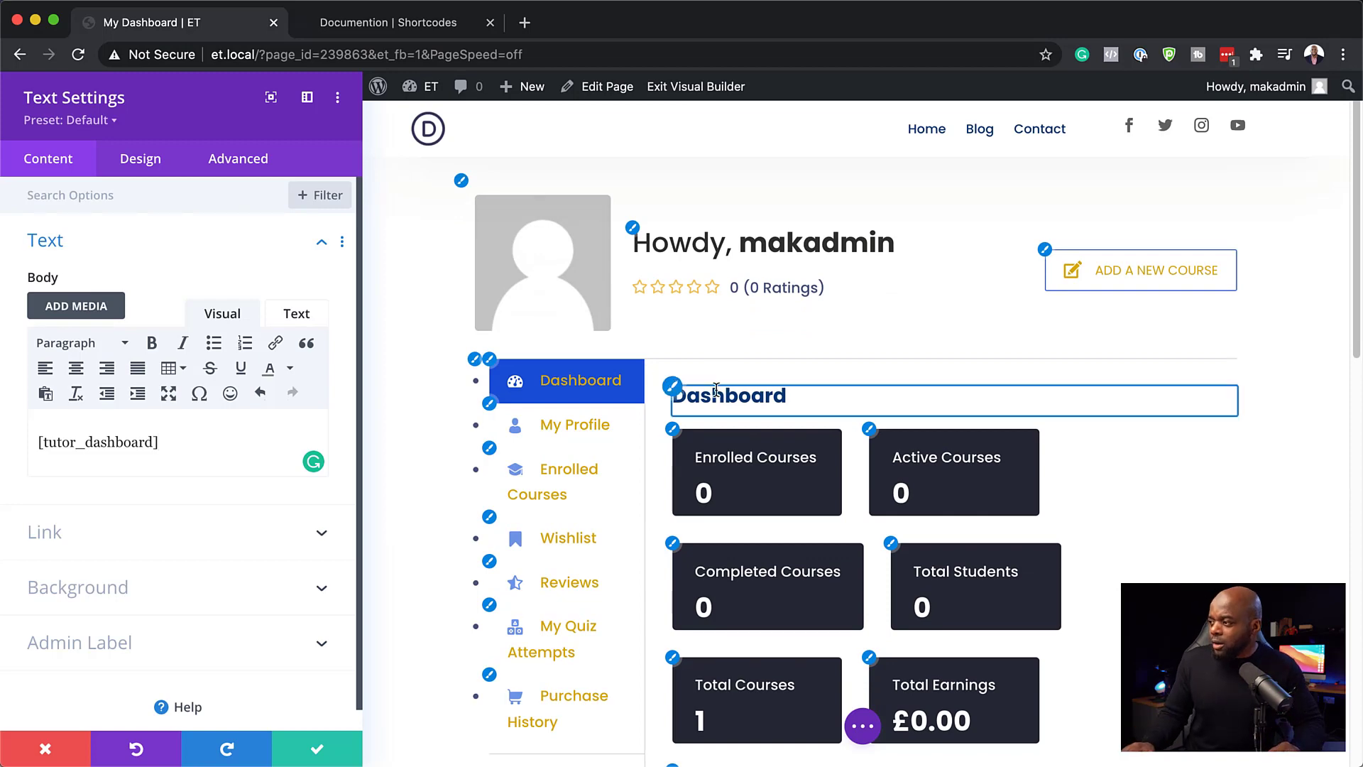
click(676, 394)
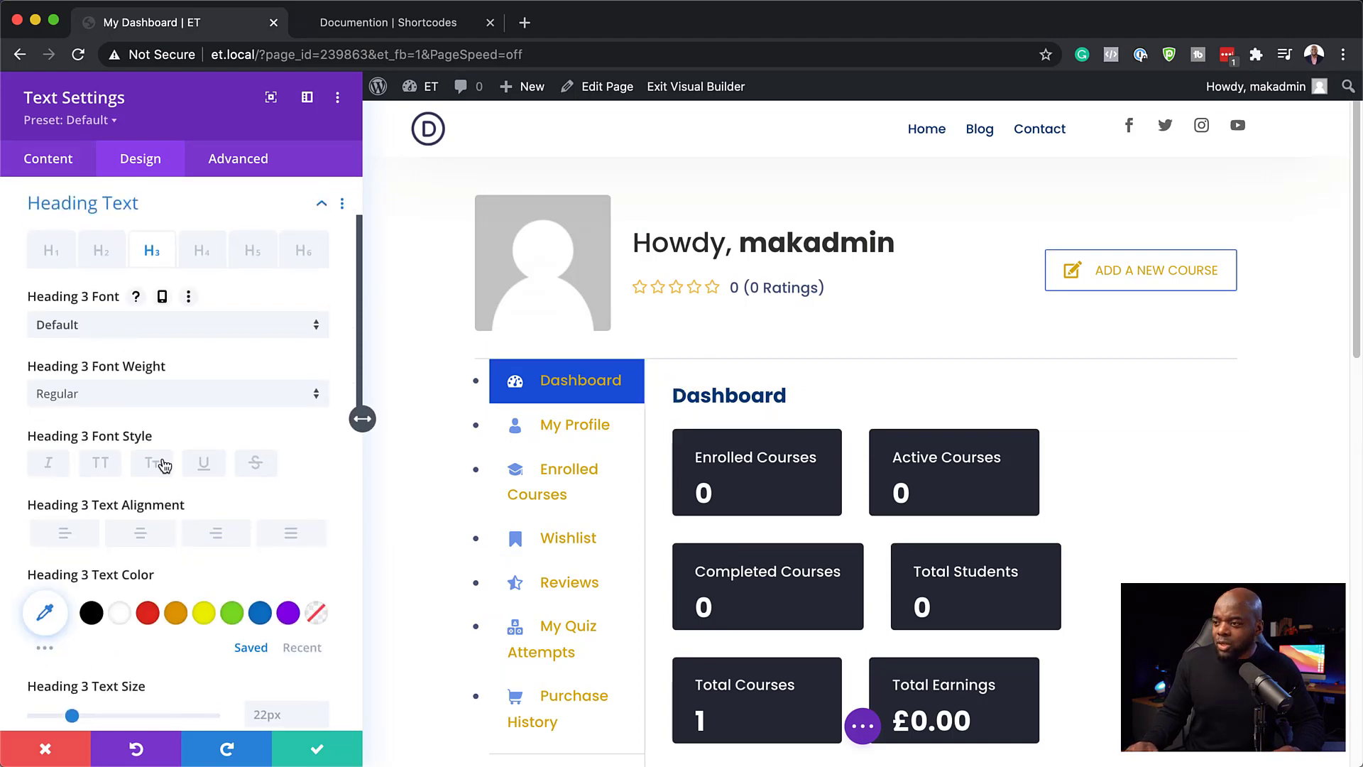
scroll(179, 495, down, 1)
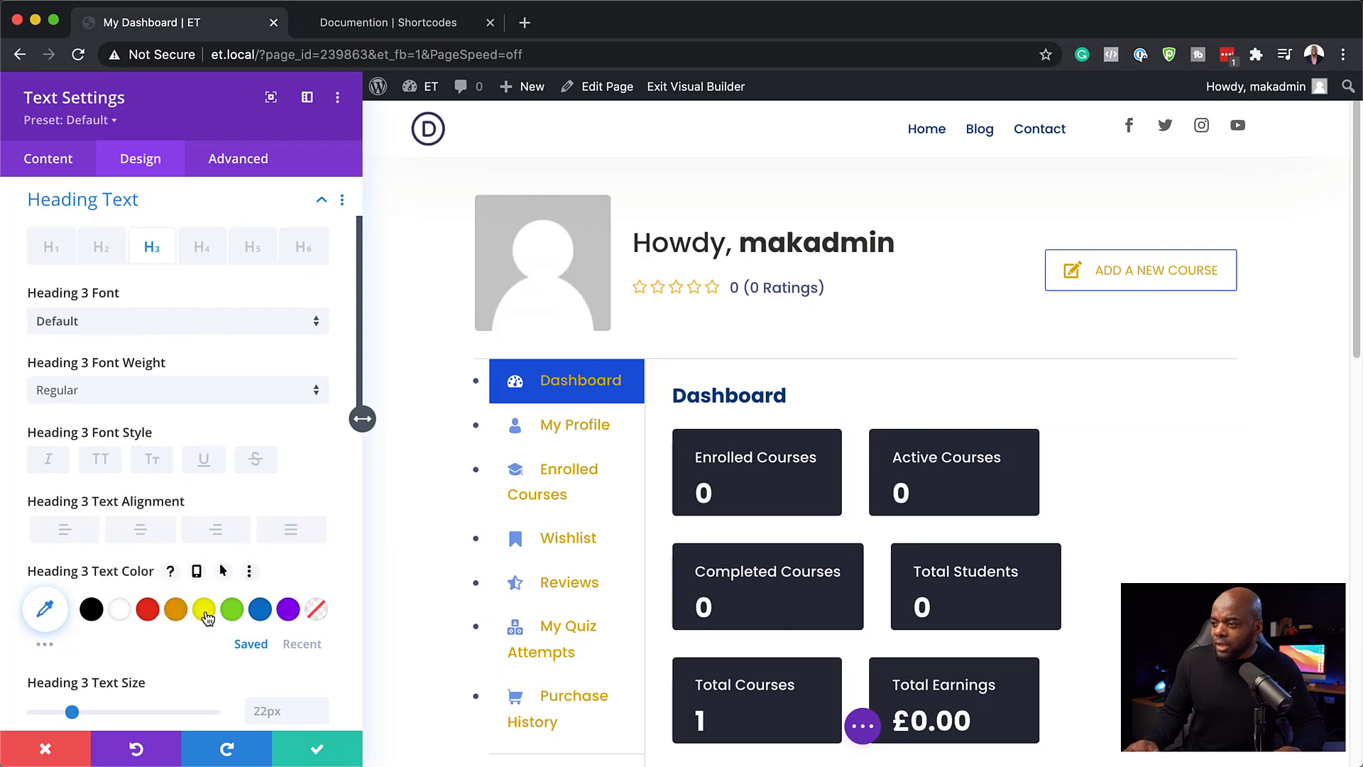
click(149, 613)
click(150, 615)
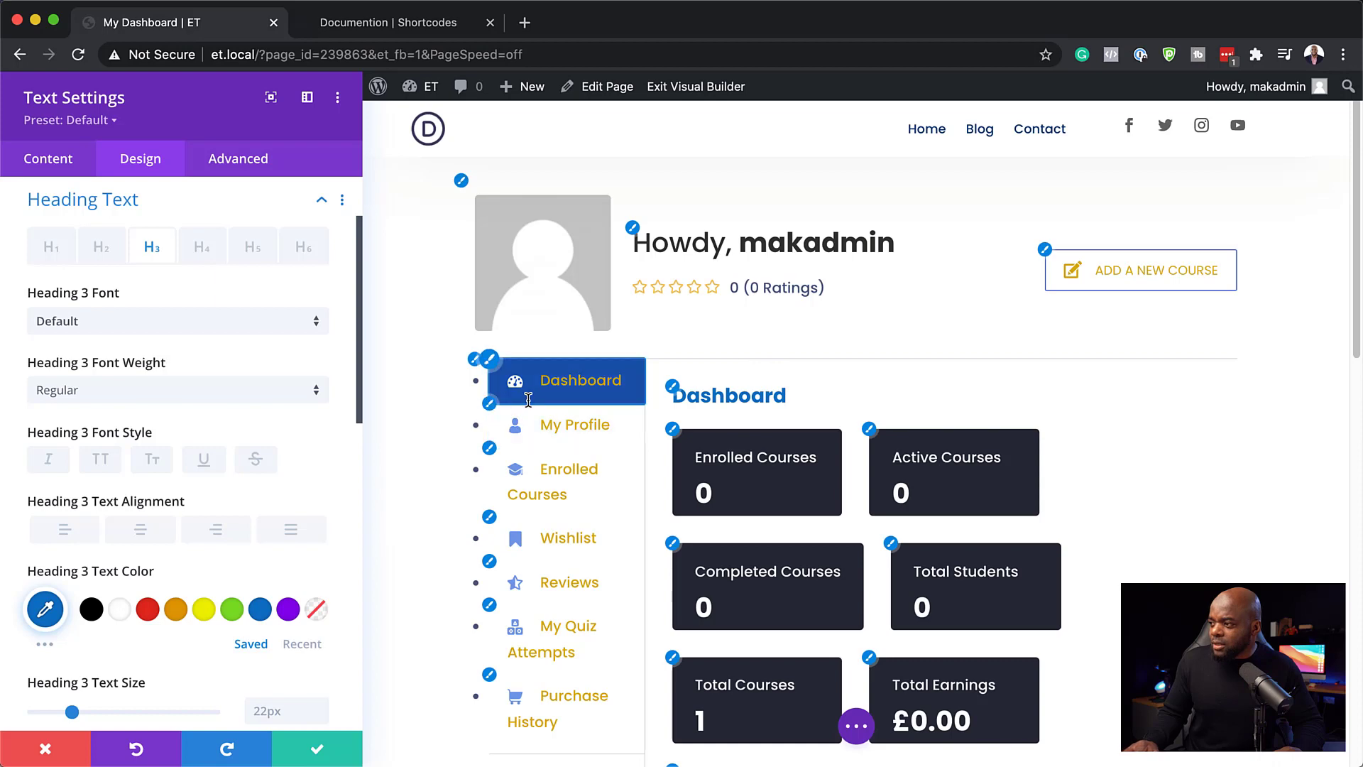
Set the Text module's link text colour to the teal #0da0c5 swatch.
click(490, 405)
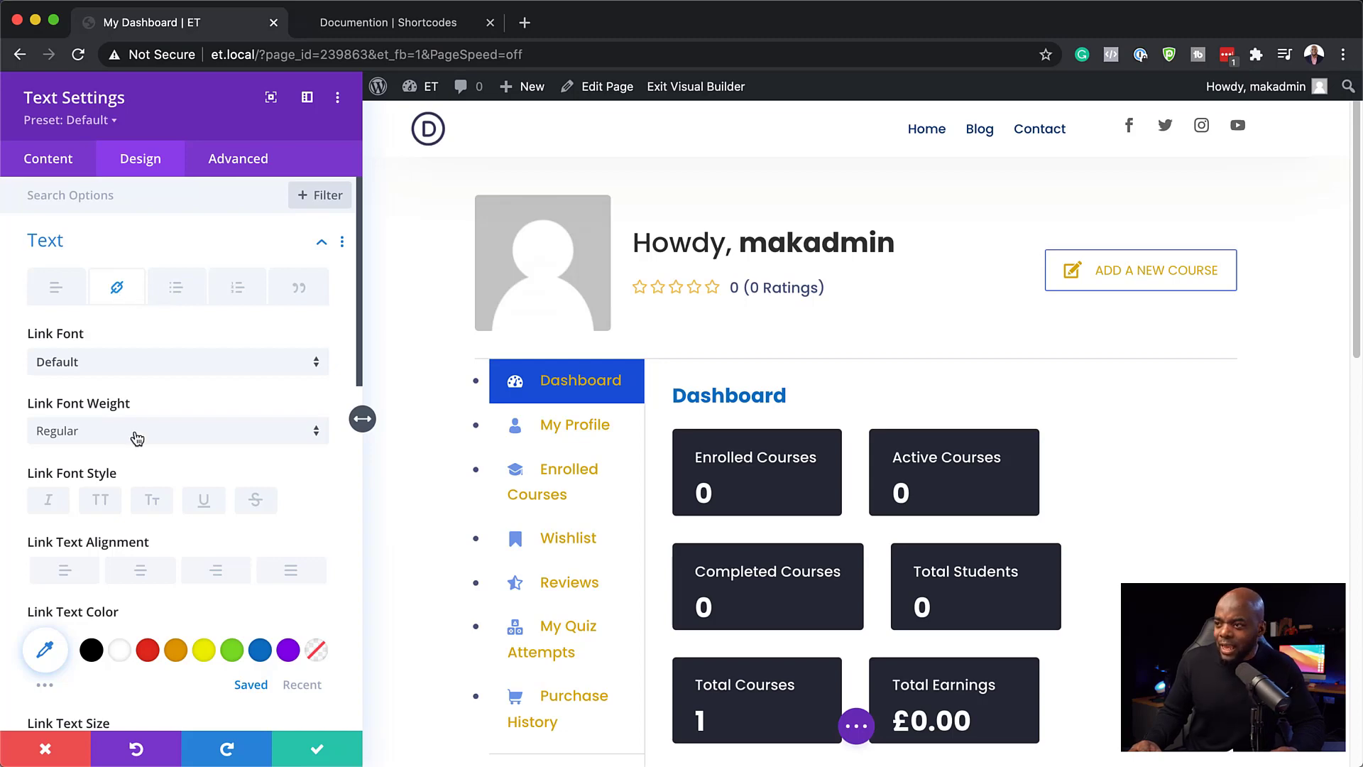
scroll(201, 440, down, 3)
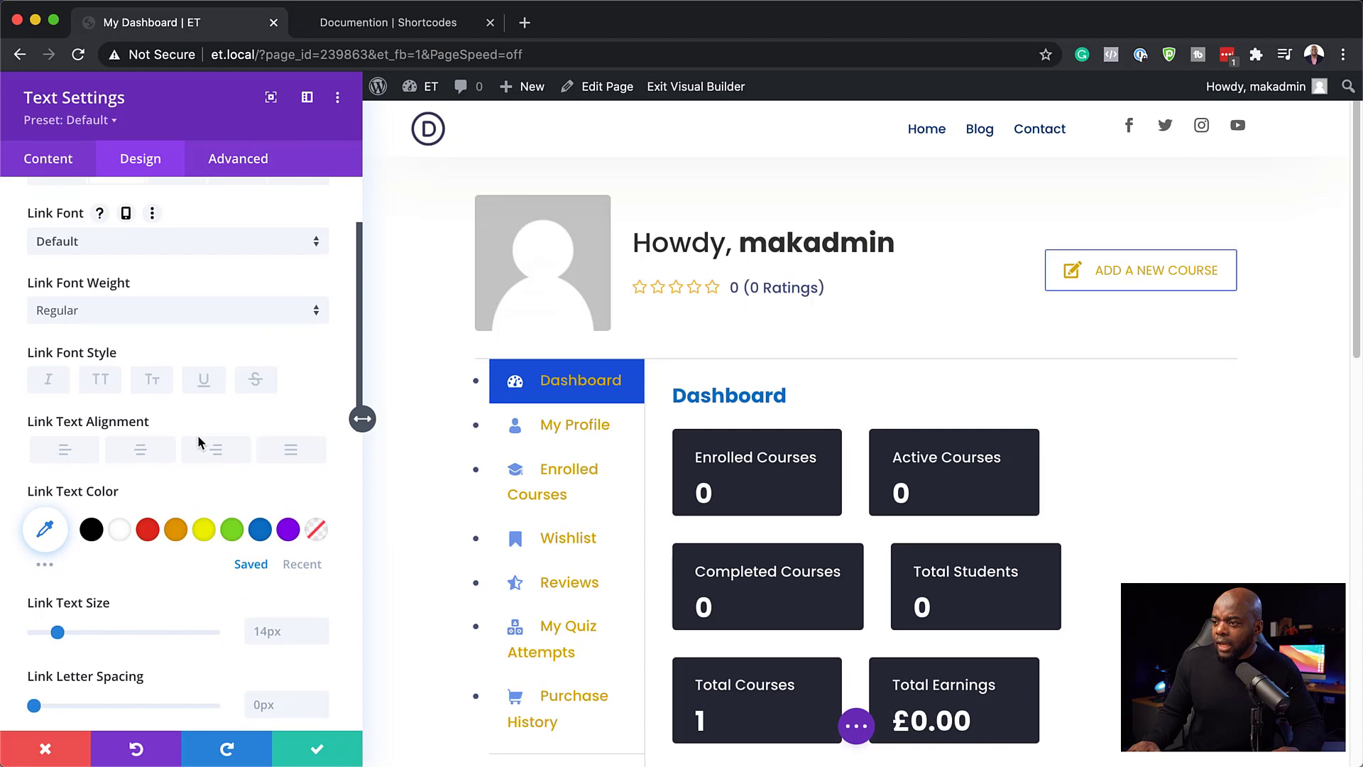
click(261, 527)
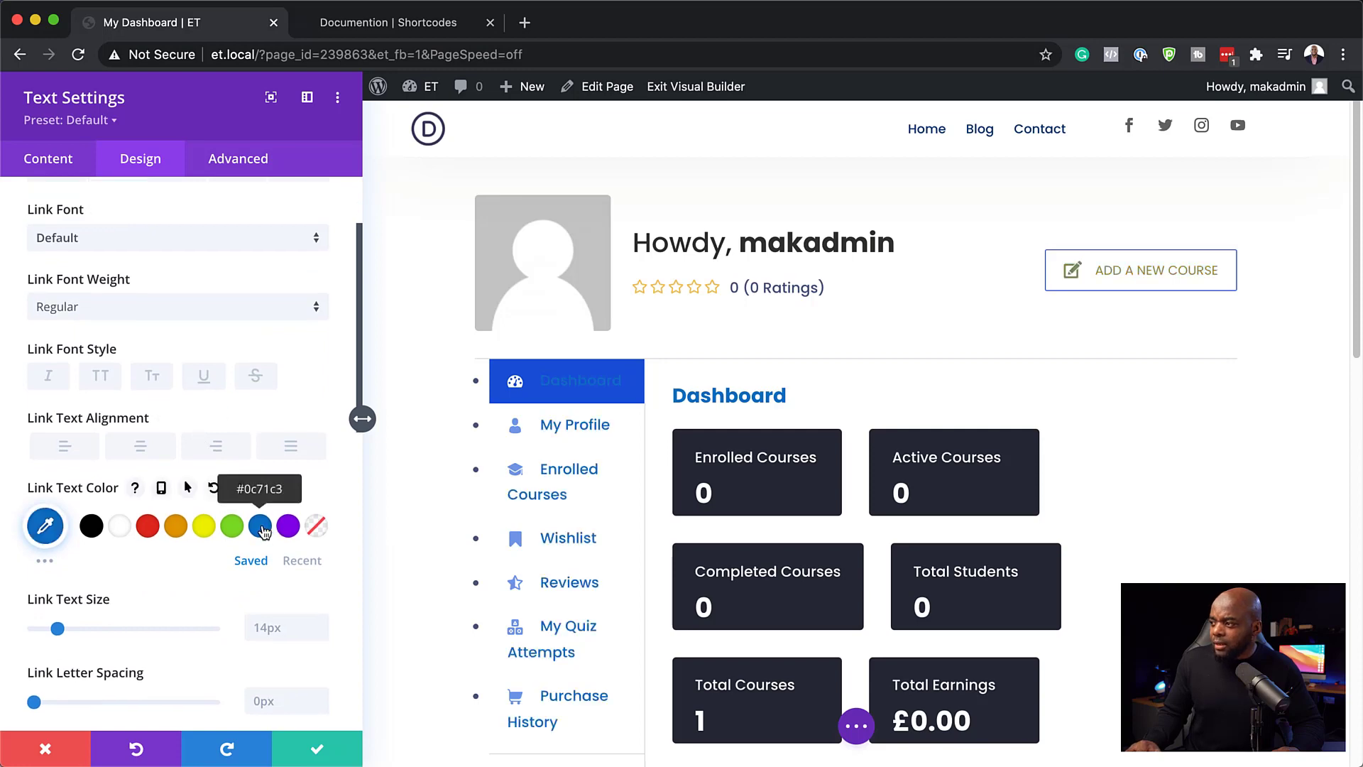
click(44, 528)
click(338, 481)
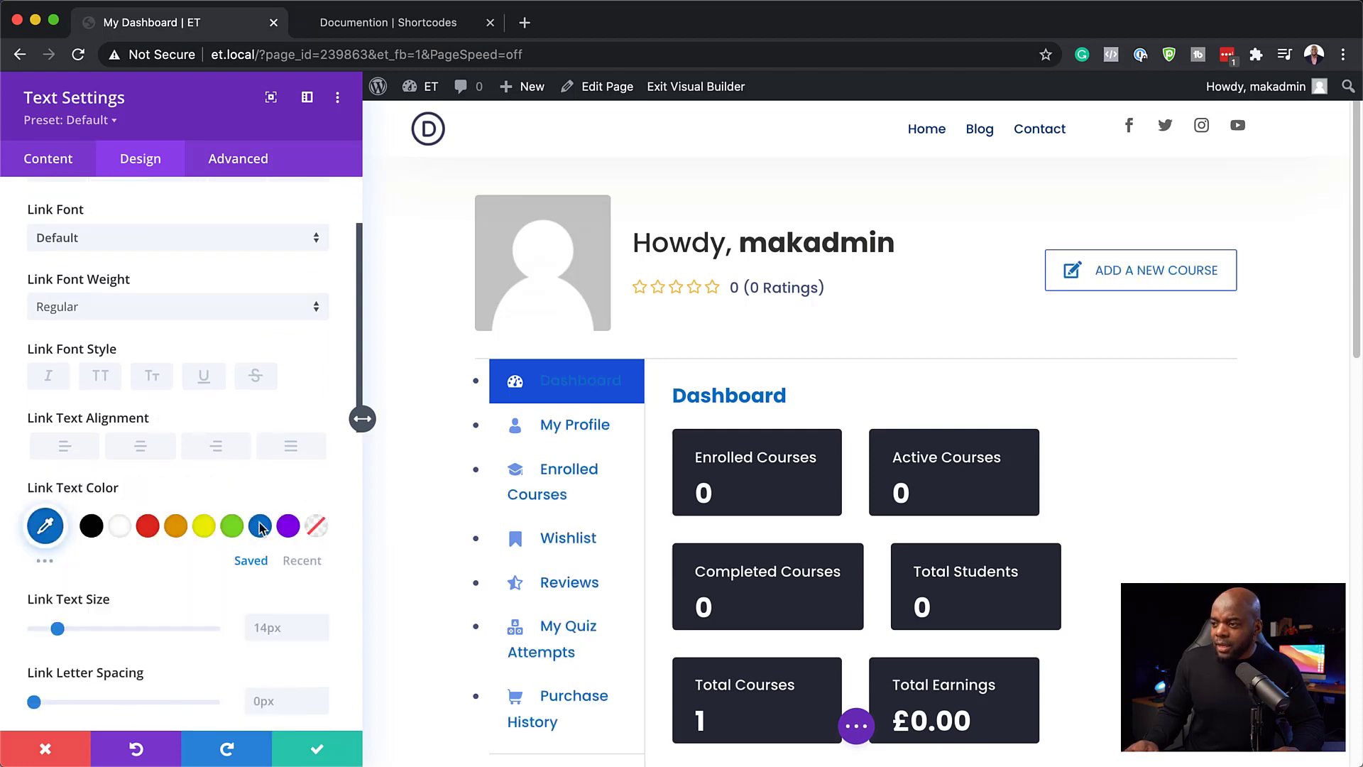
click(45, 562)
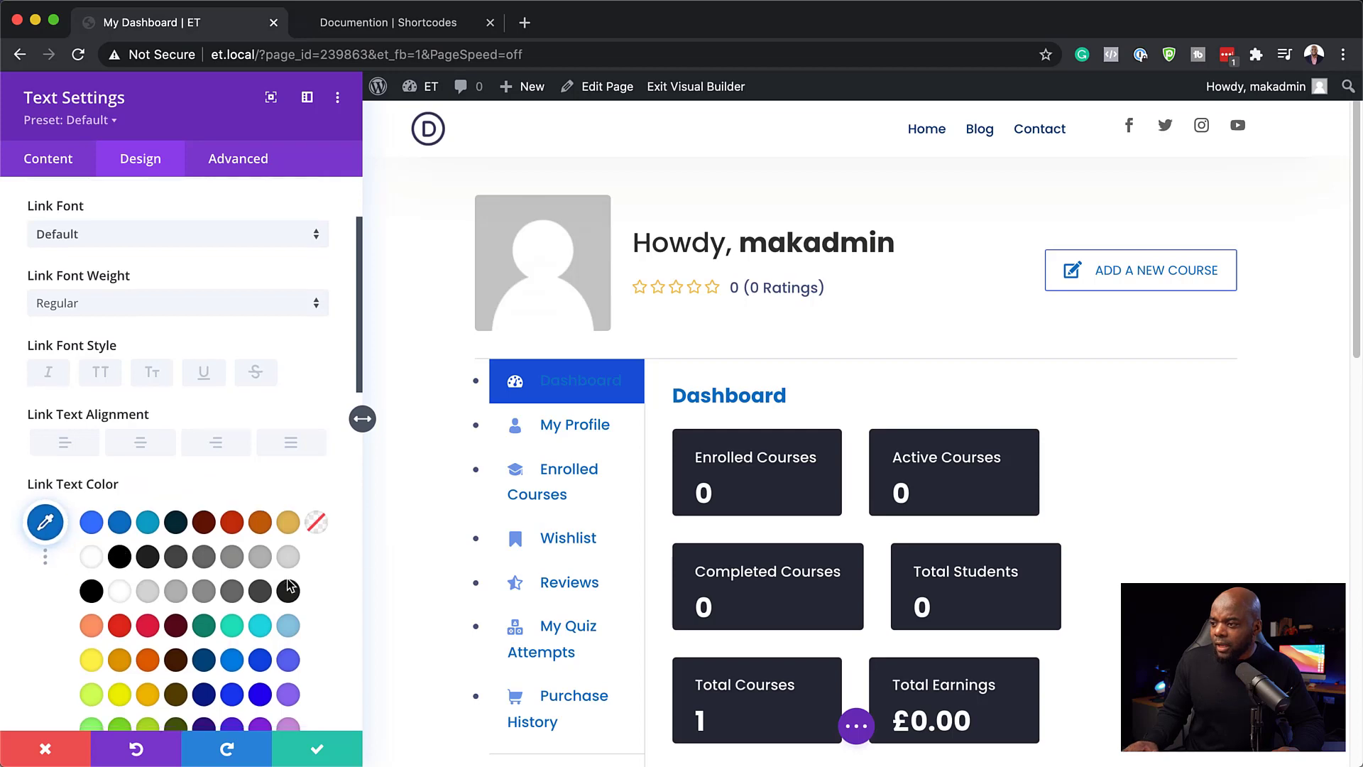
scroll(206, 557, down, 3)
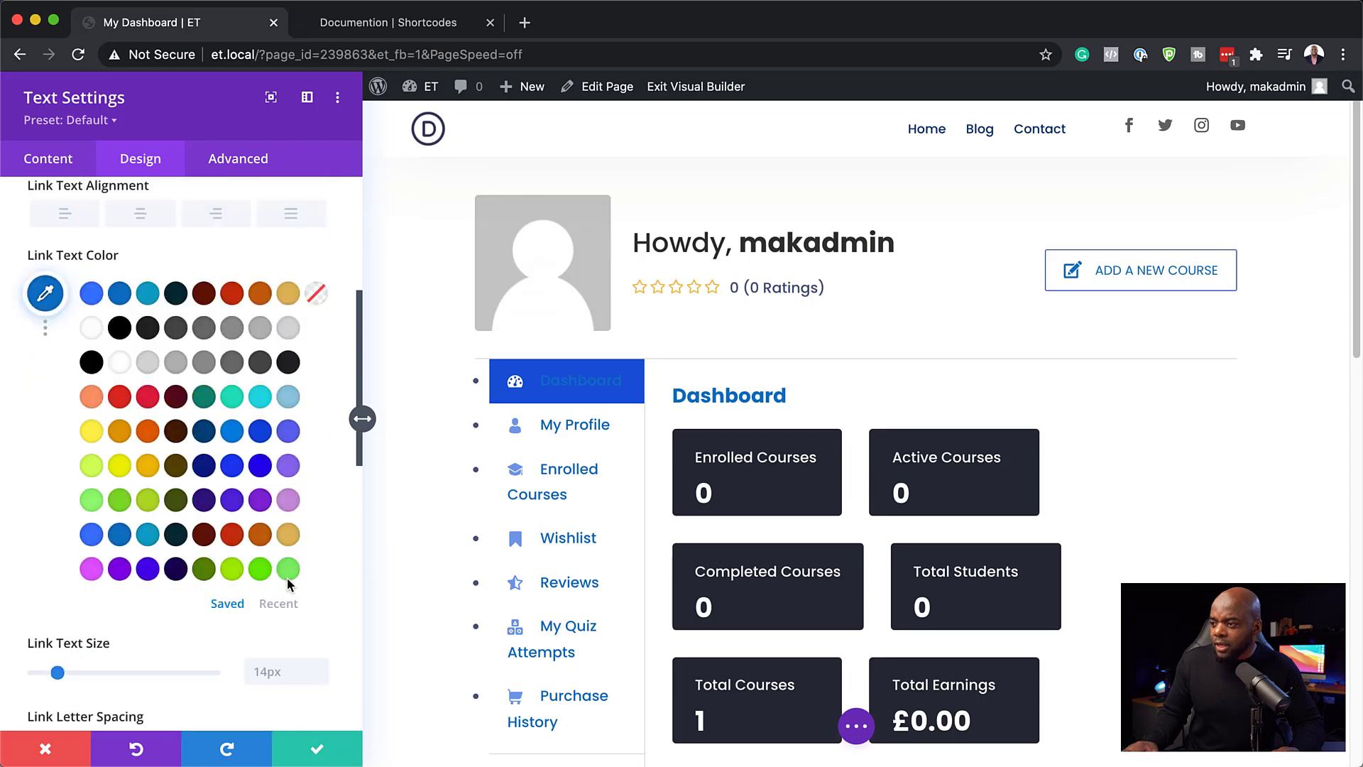
click(91, 568)
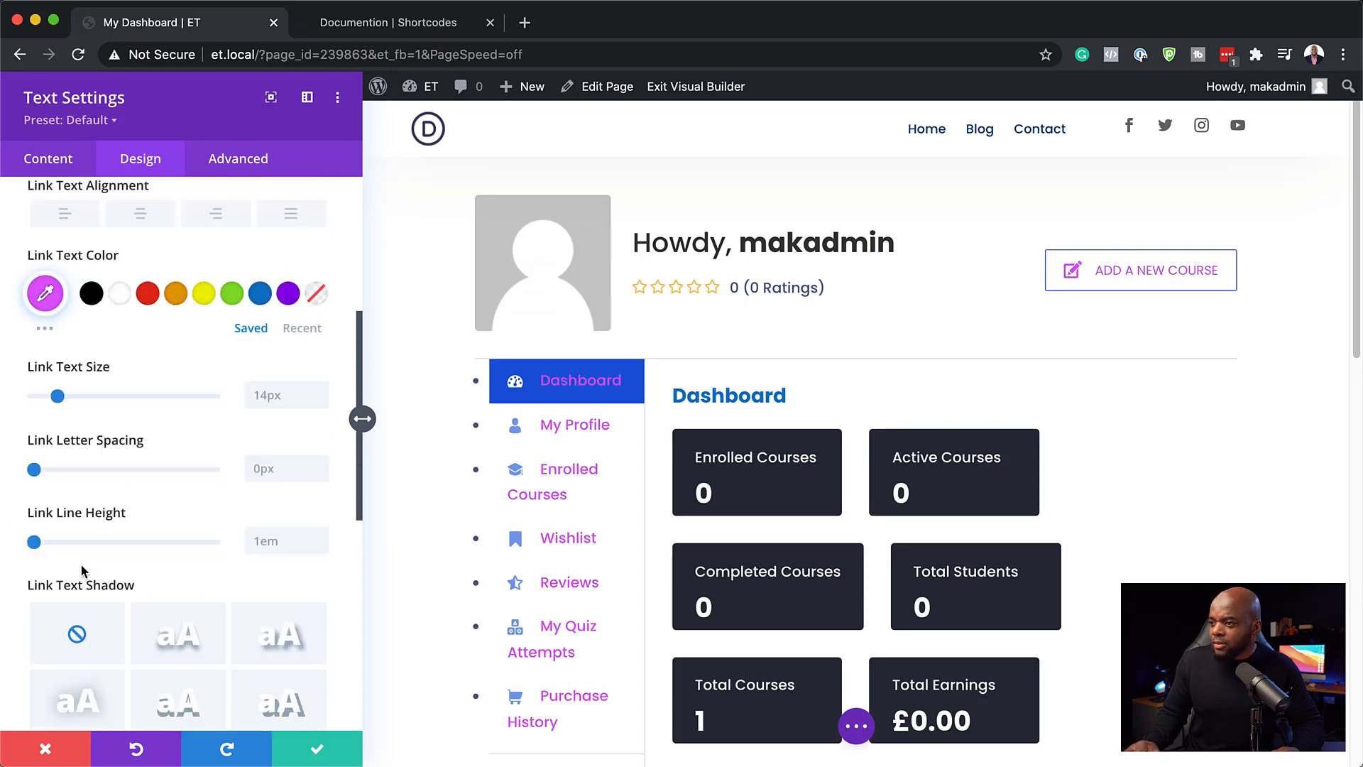
click(45, 328)
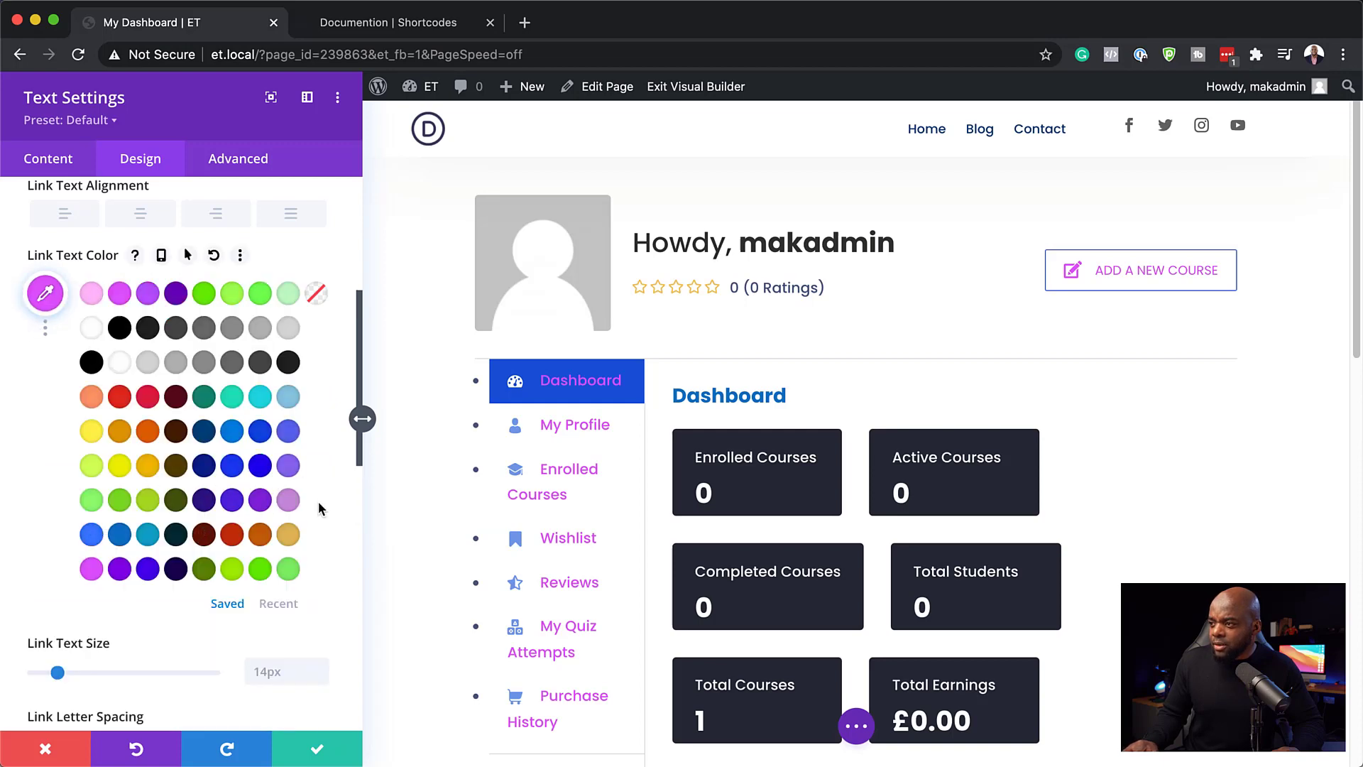
click(149, 538)
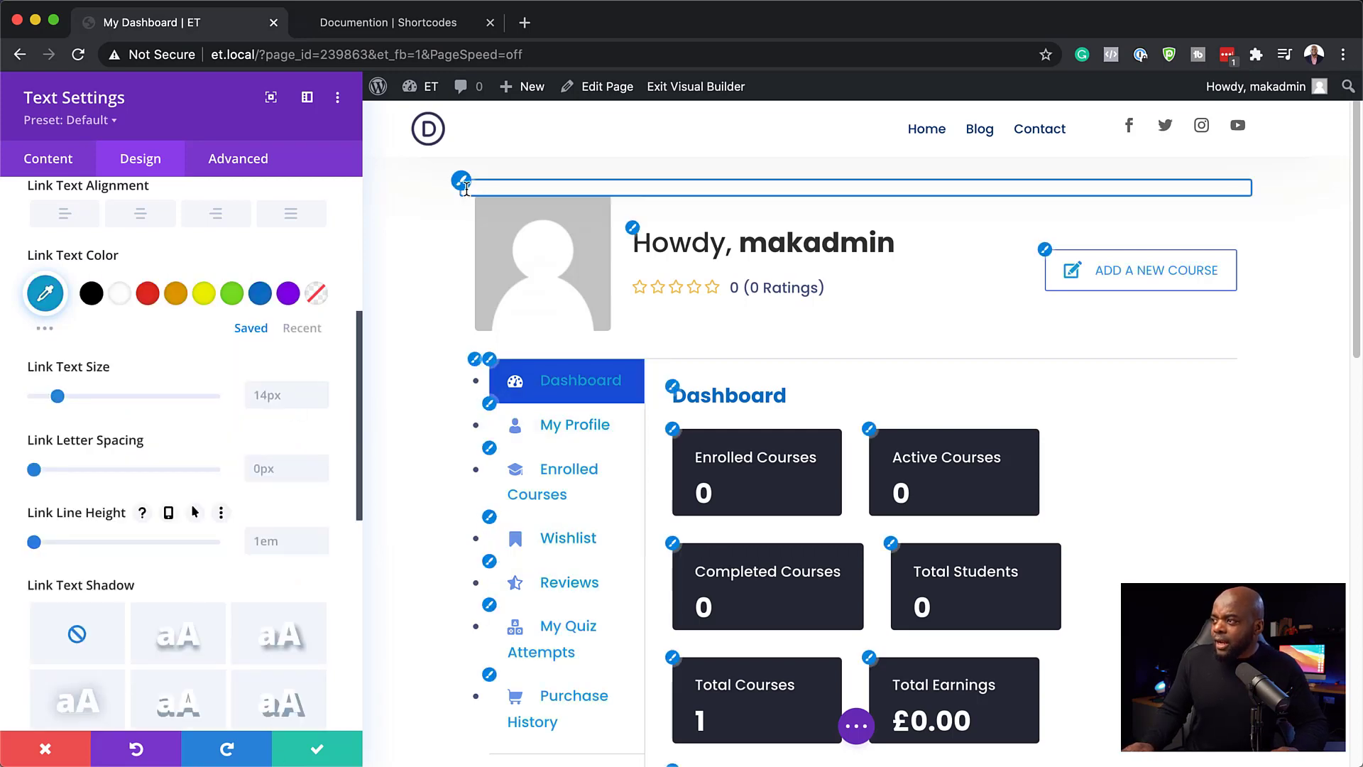
Set the Heading 4 text colour to dark grey #6b6b6b for the Howdy greeting.
click(635, 238)
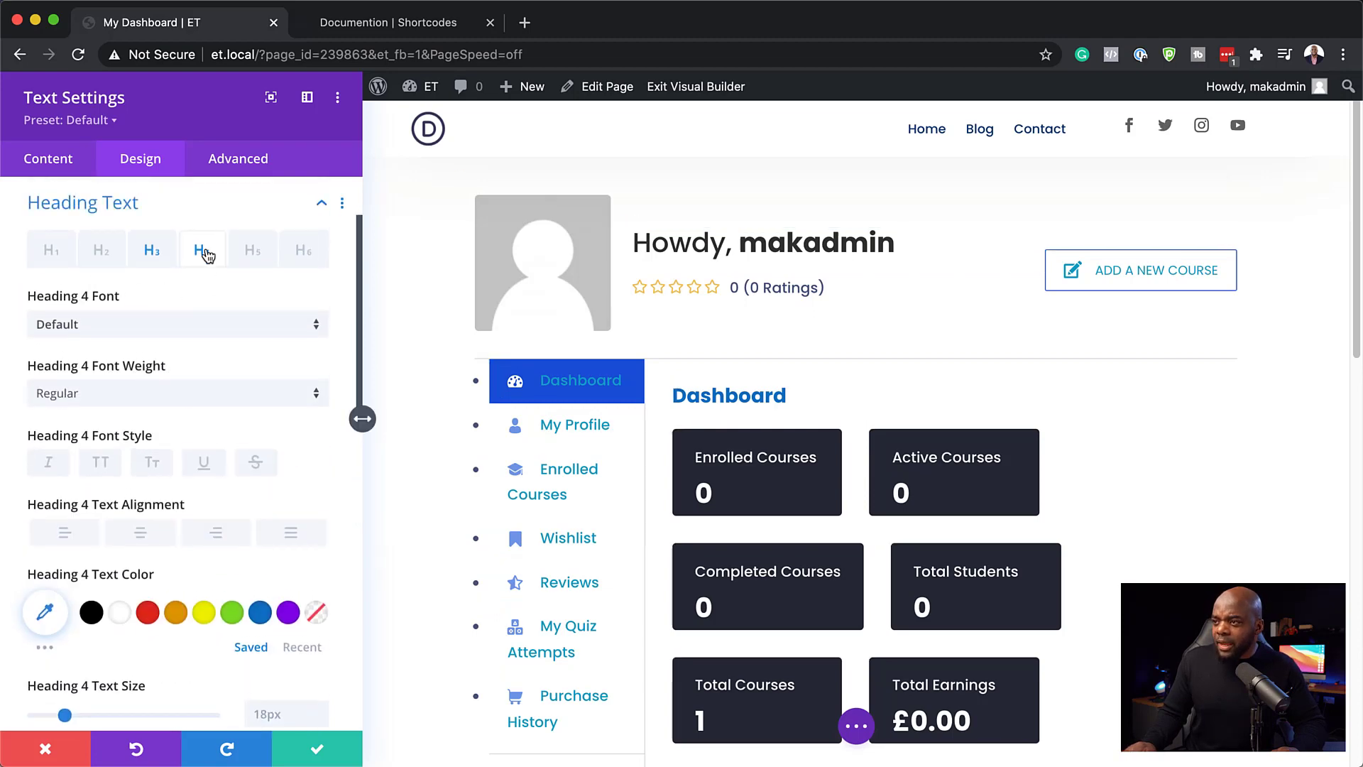
scroll(130, 455, down, 1)
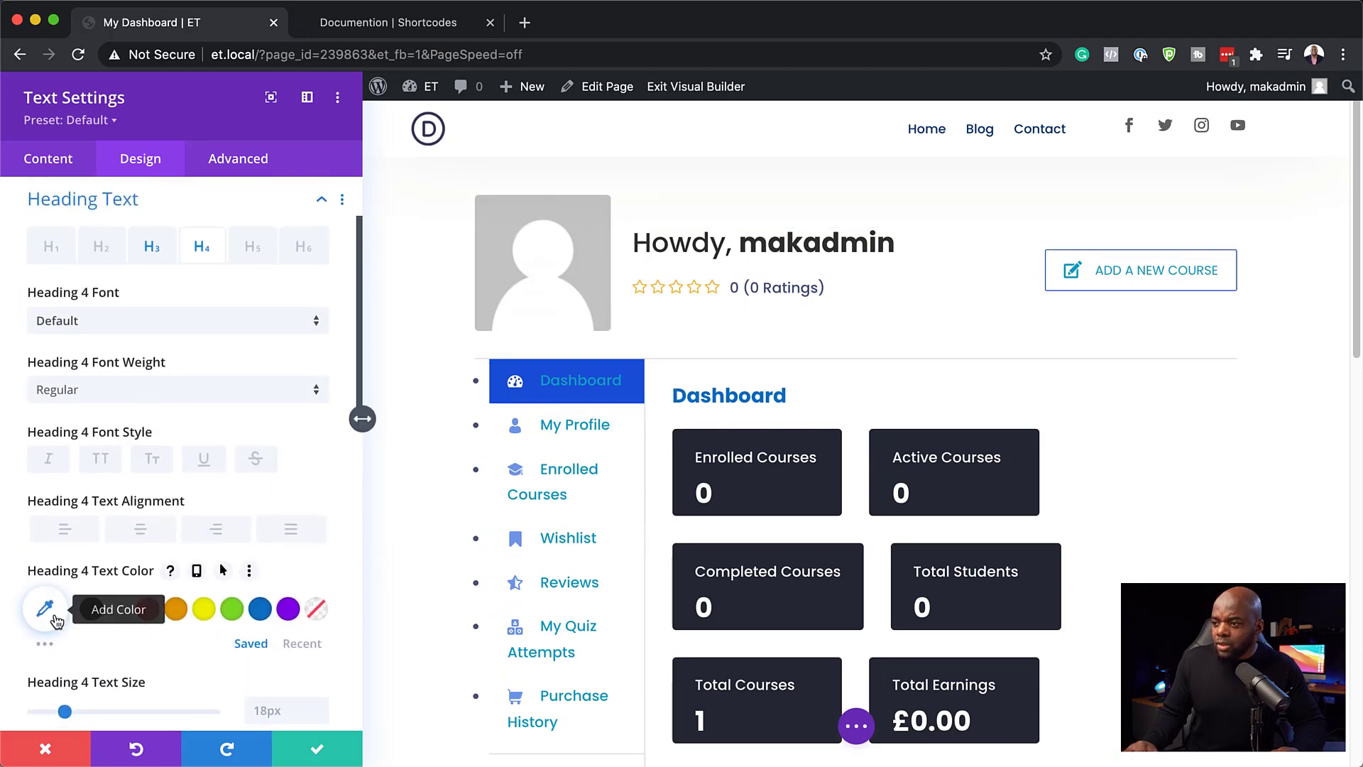
click(39, 643)
scroll(179, 604, down, 3)
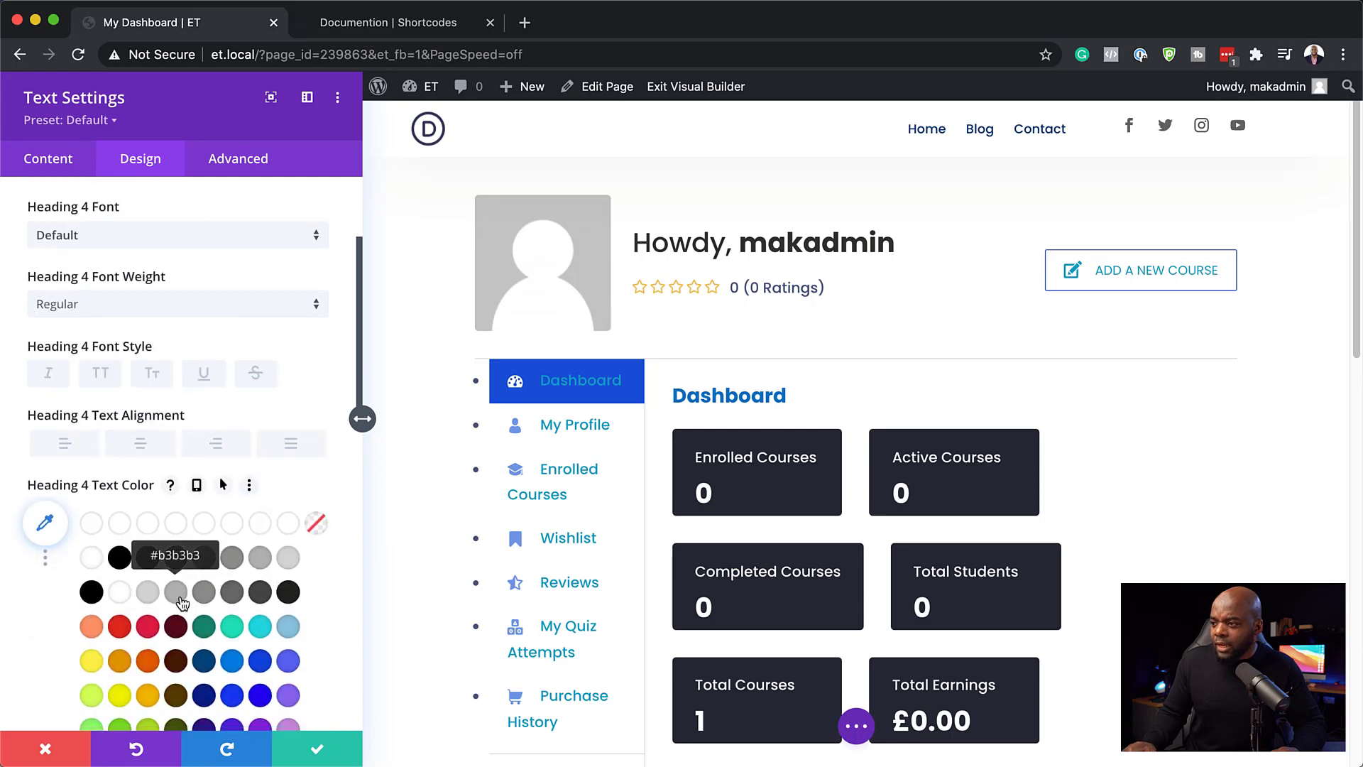
click(205, 563)
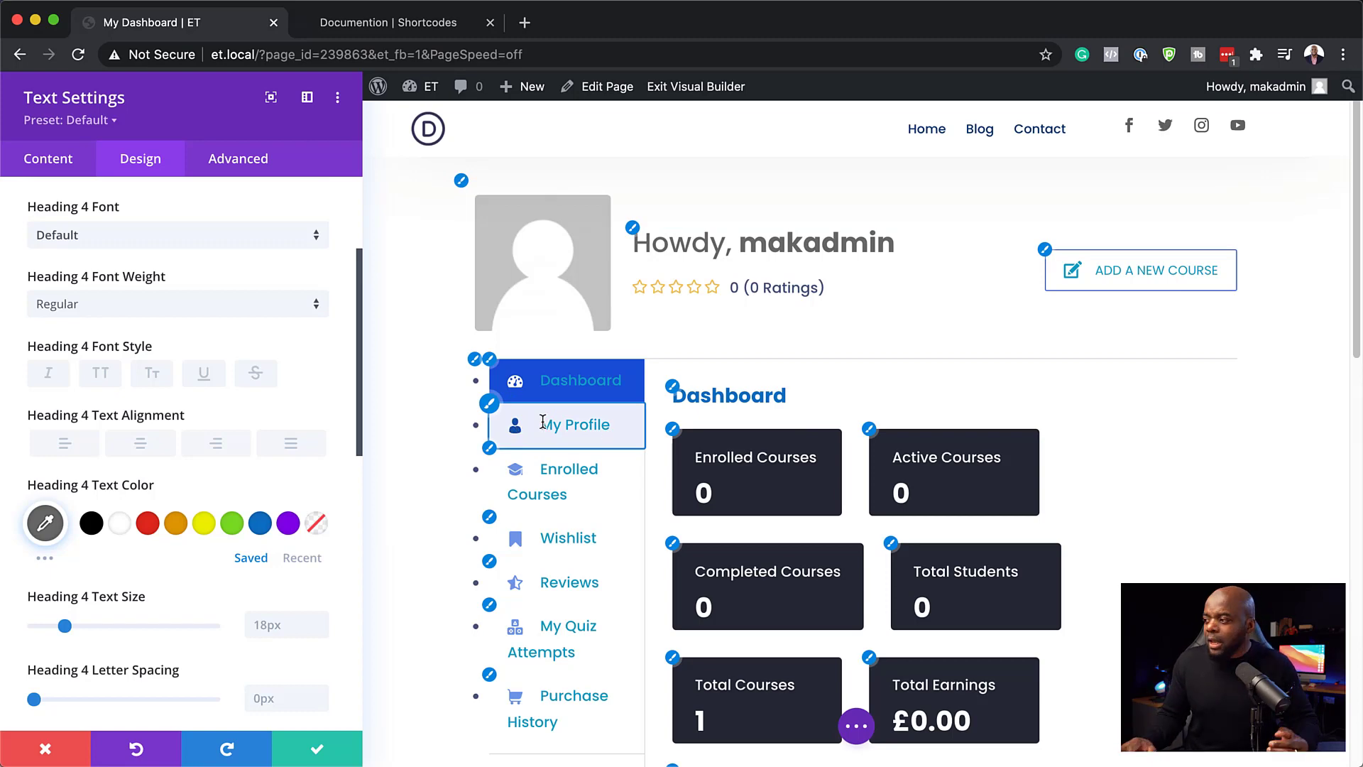
Review the link text options and save the Text module settings.
click(672, 429)
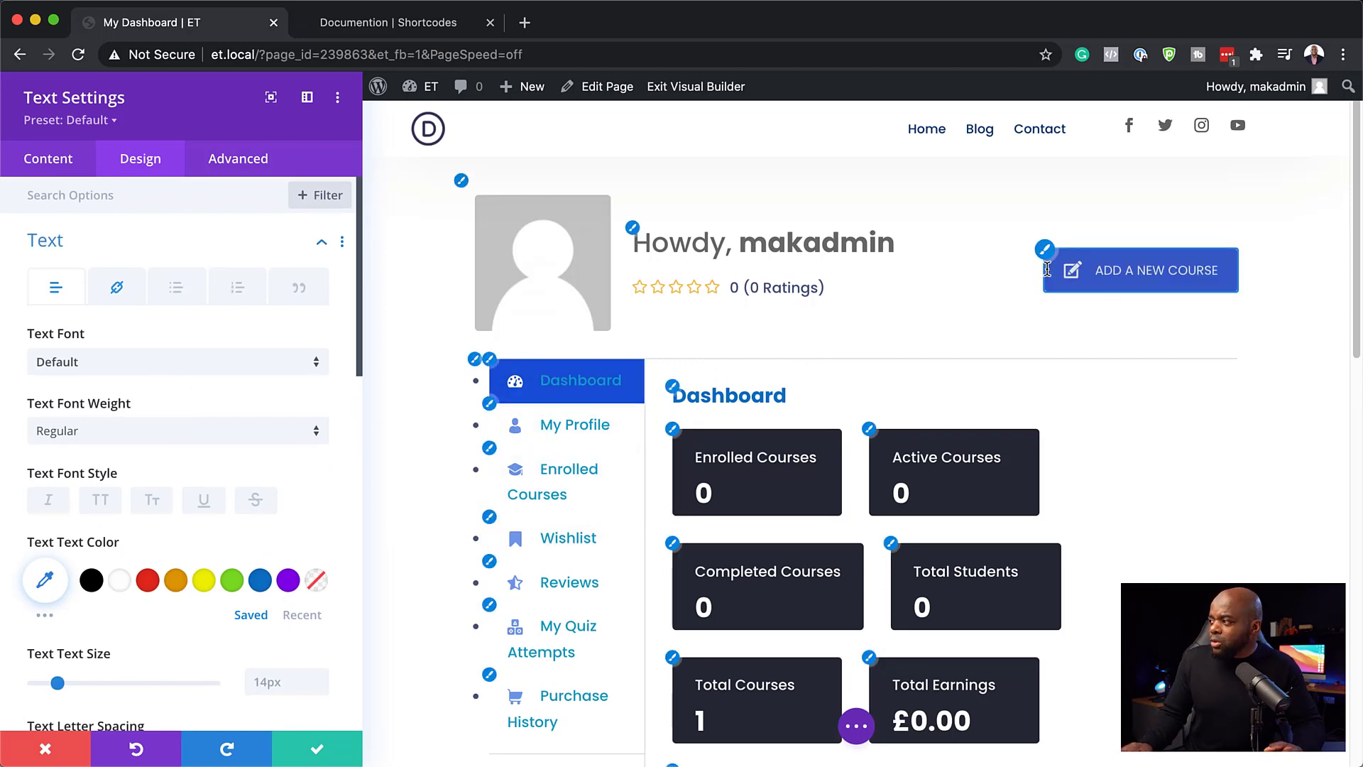
click(117, 287)
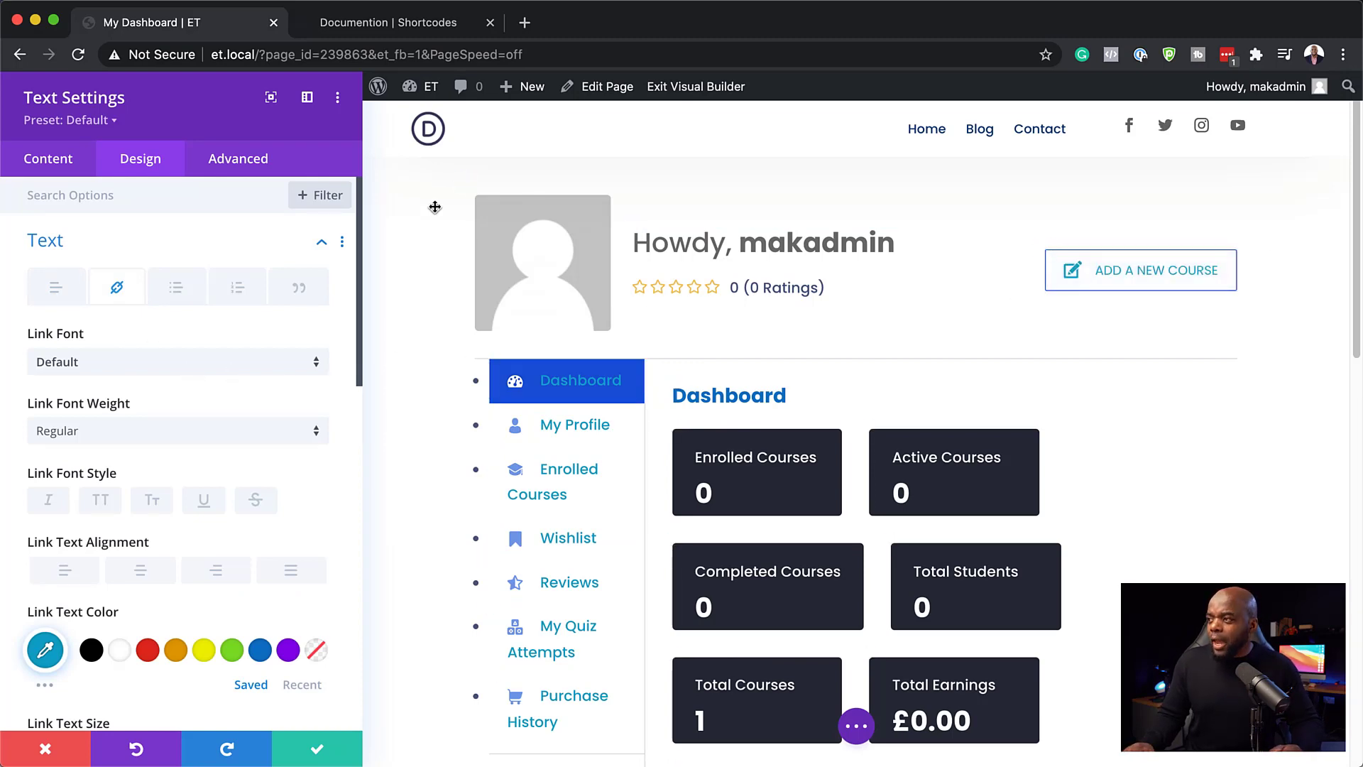
click(320, 750)
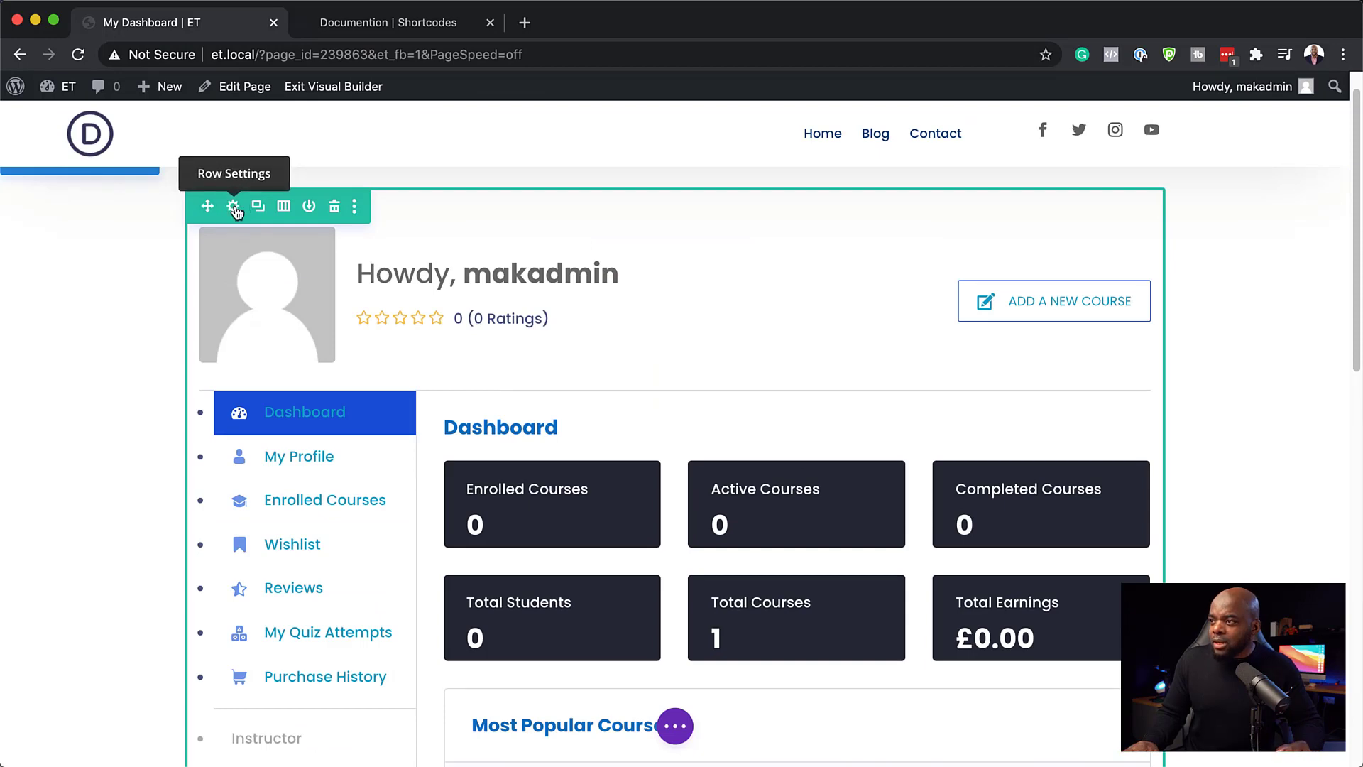
In the dashboard row's border settings, set rounded corners to 3px on every corner.
click(234, 207)
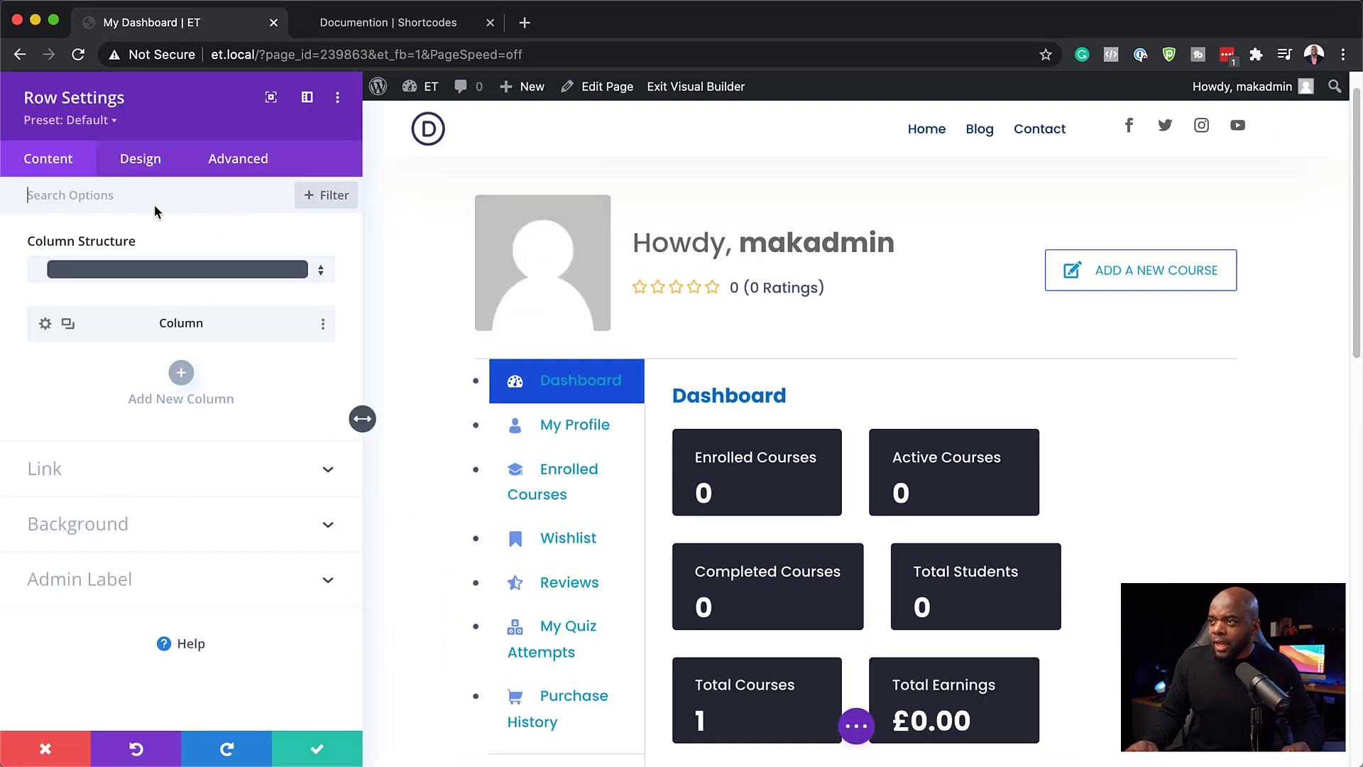
click(154, 164)
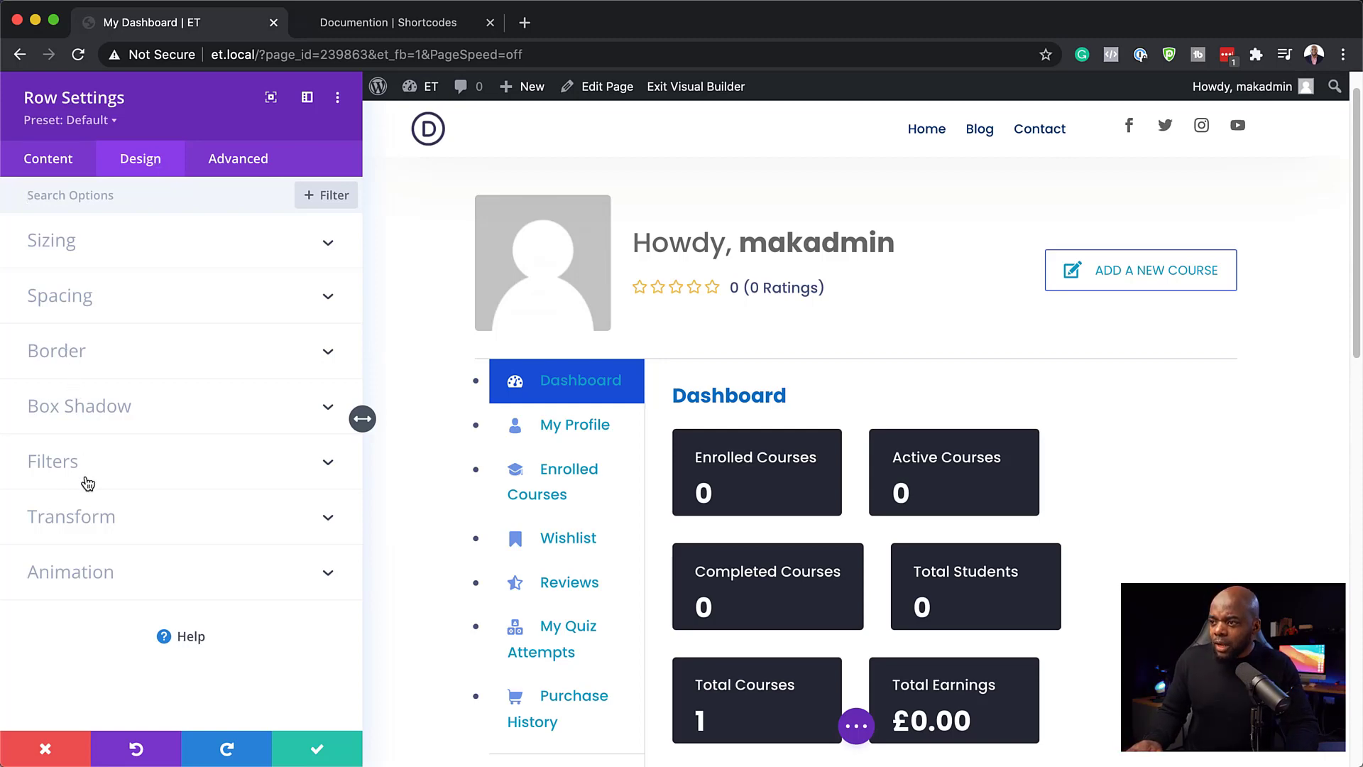
click(79, 354)
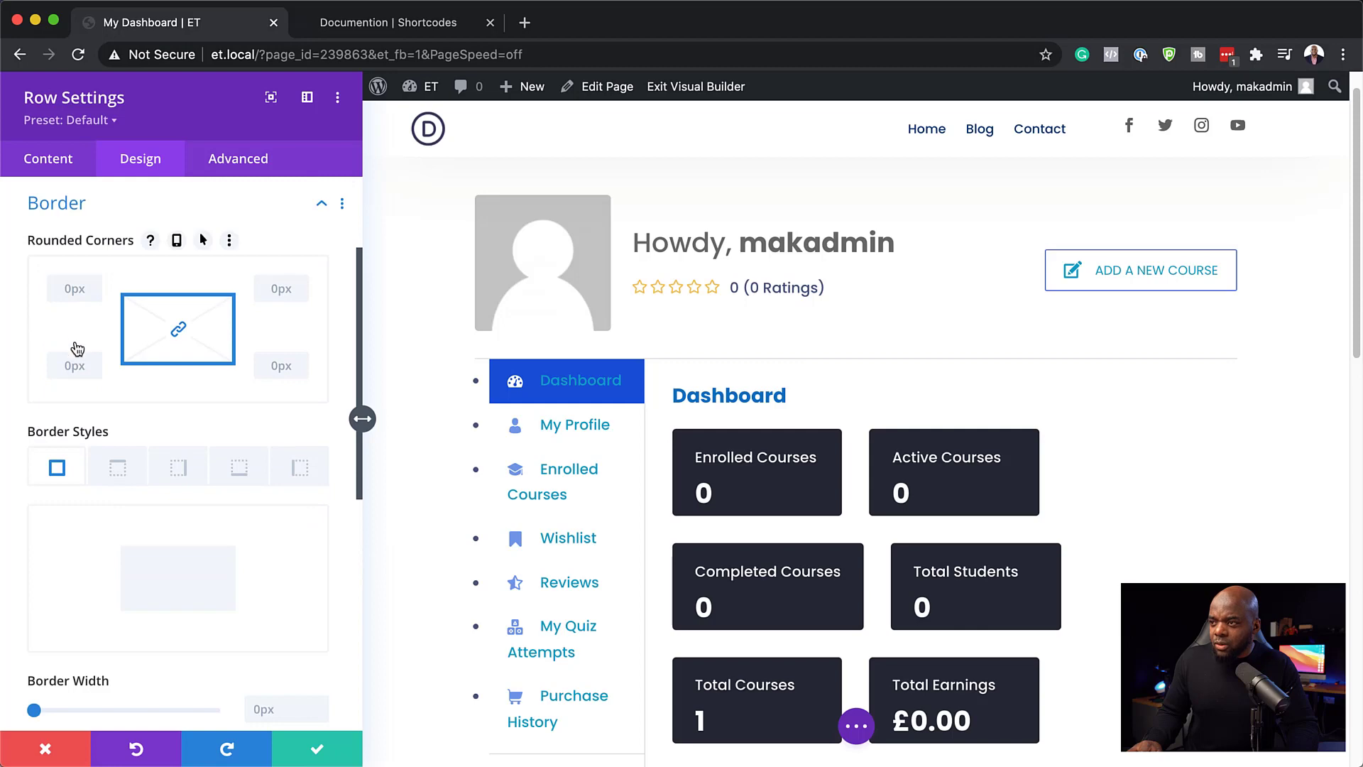
click(72, 290)
text(3px)
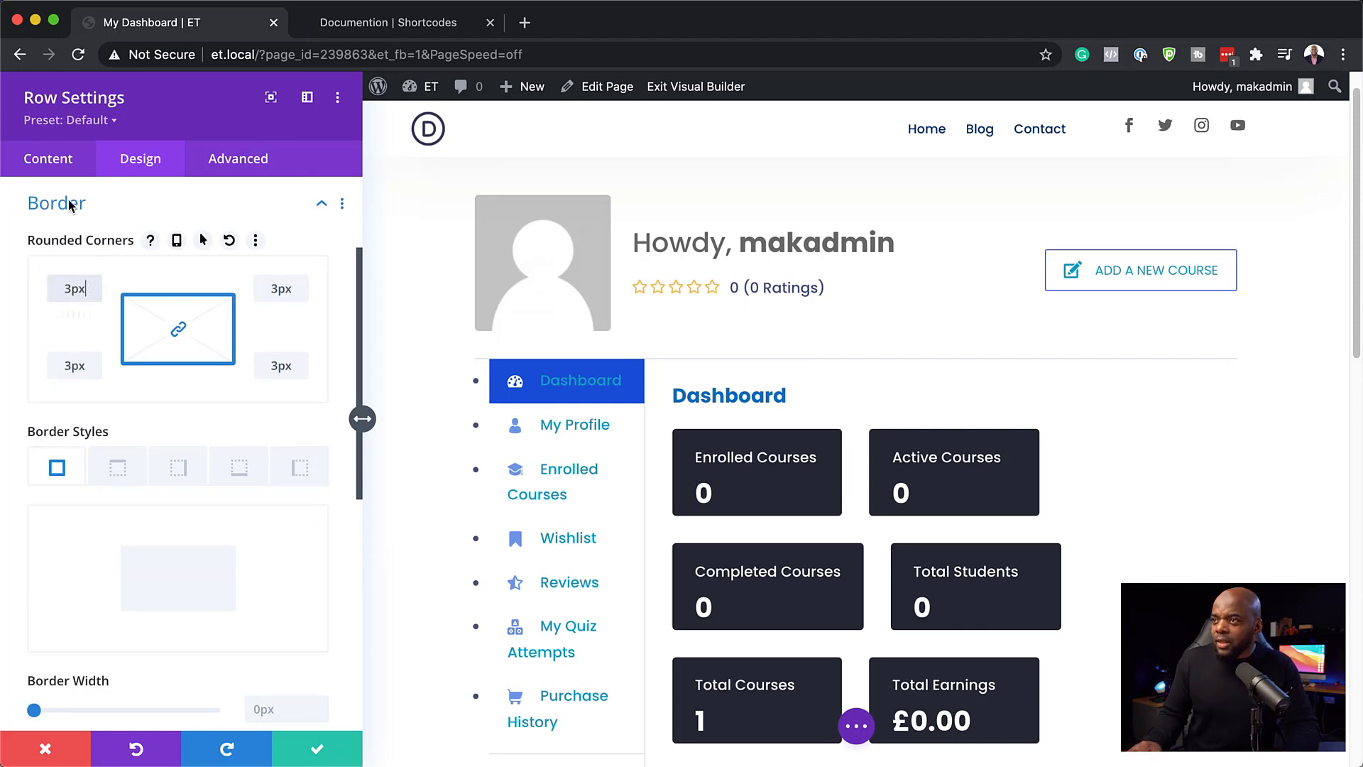
click(60, 162)
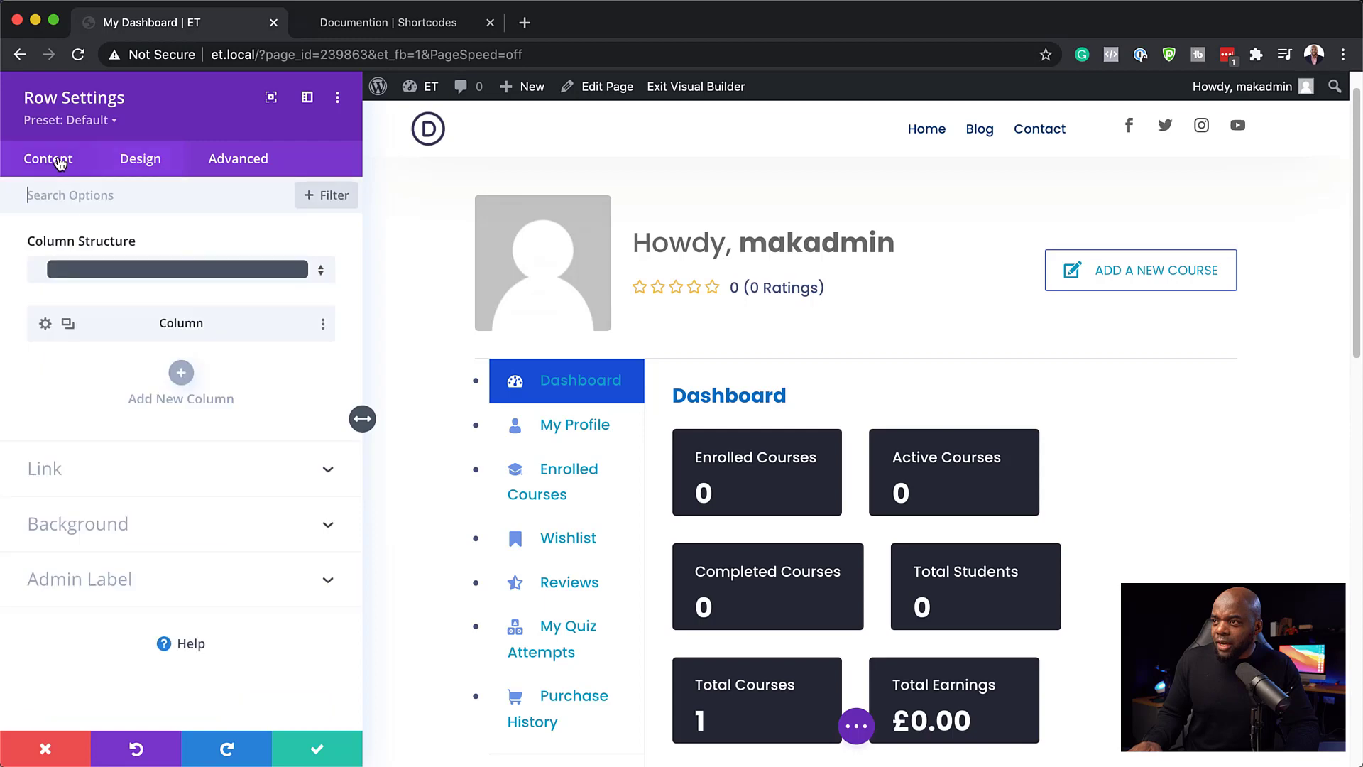
Set the row background to a pale off-white (#efefe3) using the custom colour picker.
click(61, 526)
click(144, 550)
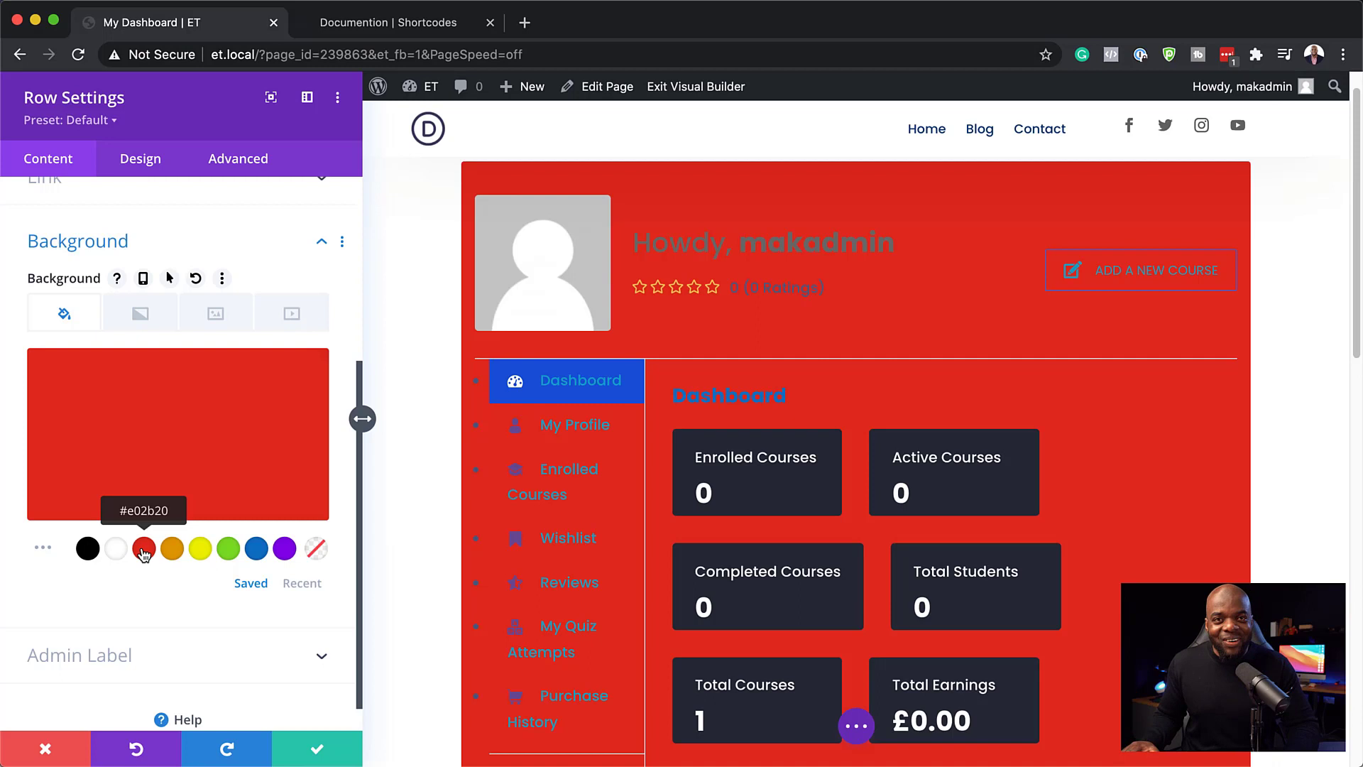
click(91, 556)
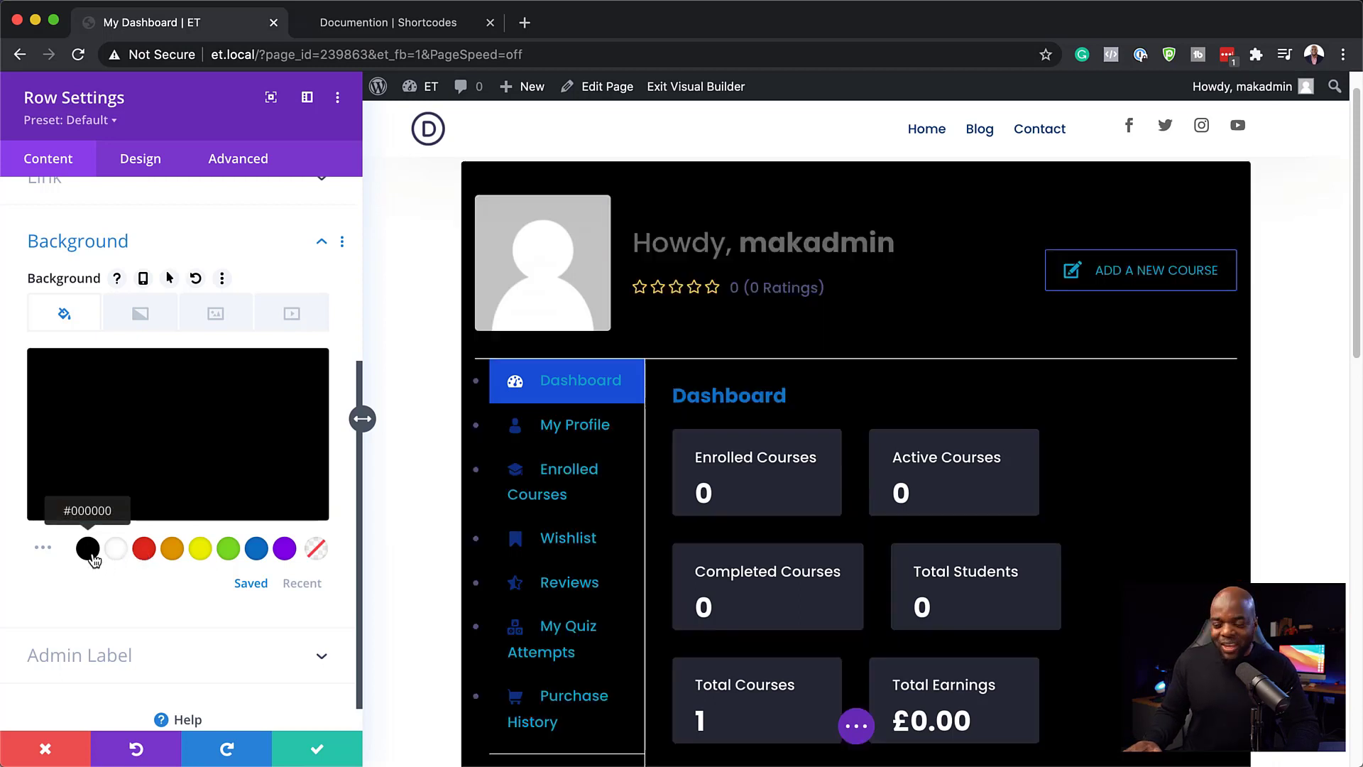
click(131, 445)
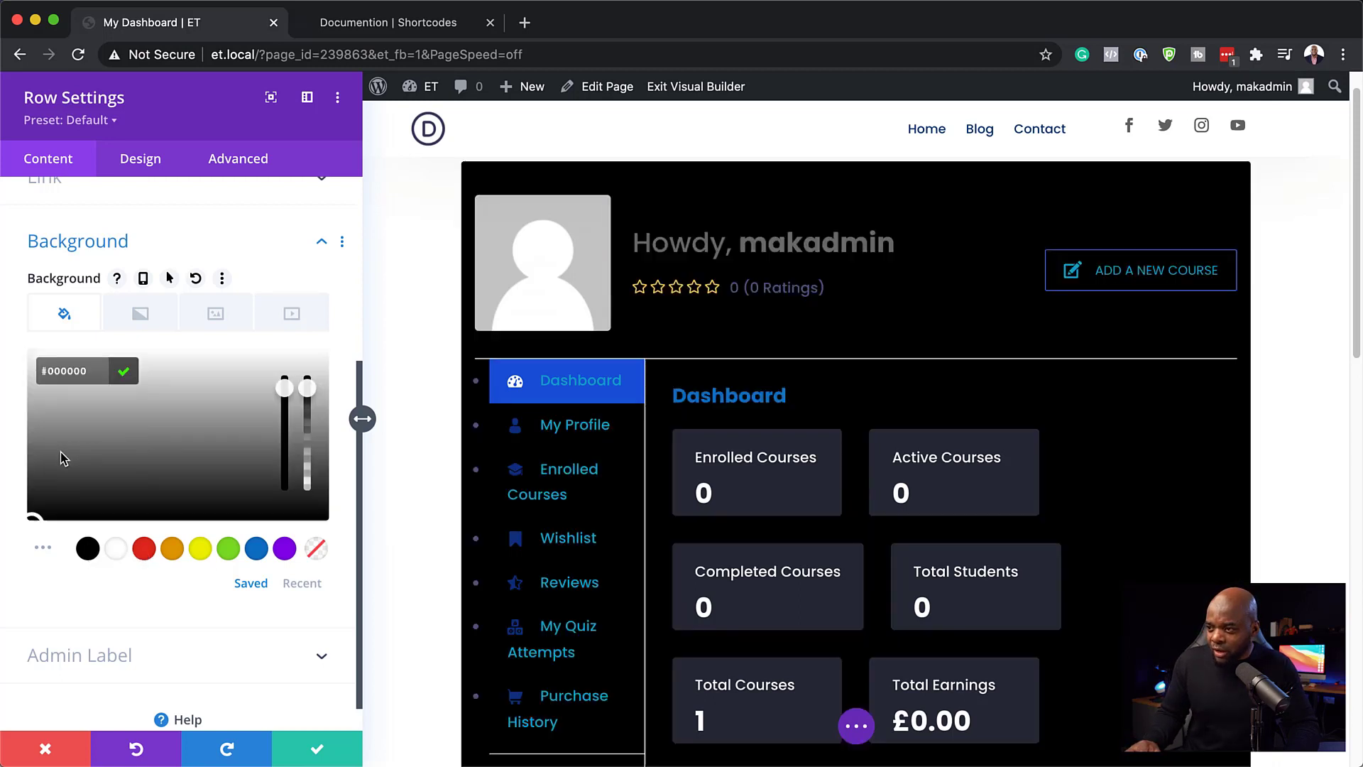
drag(64, 458, 28, 359)
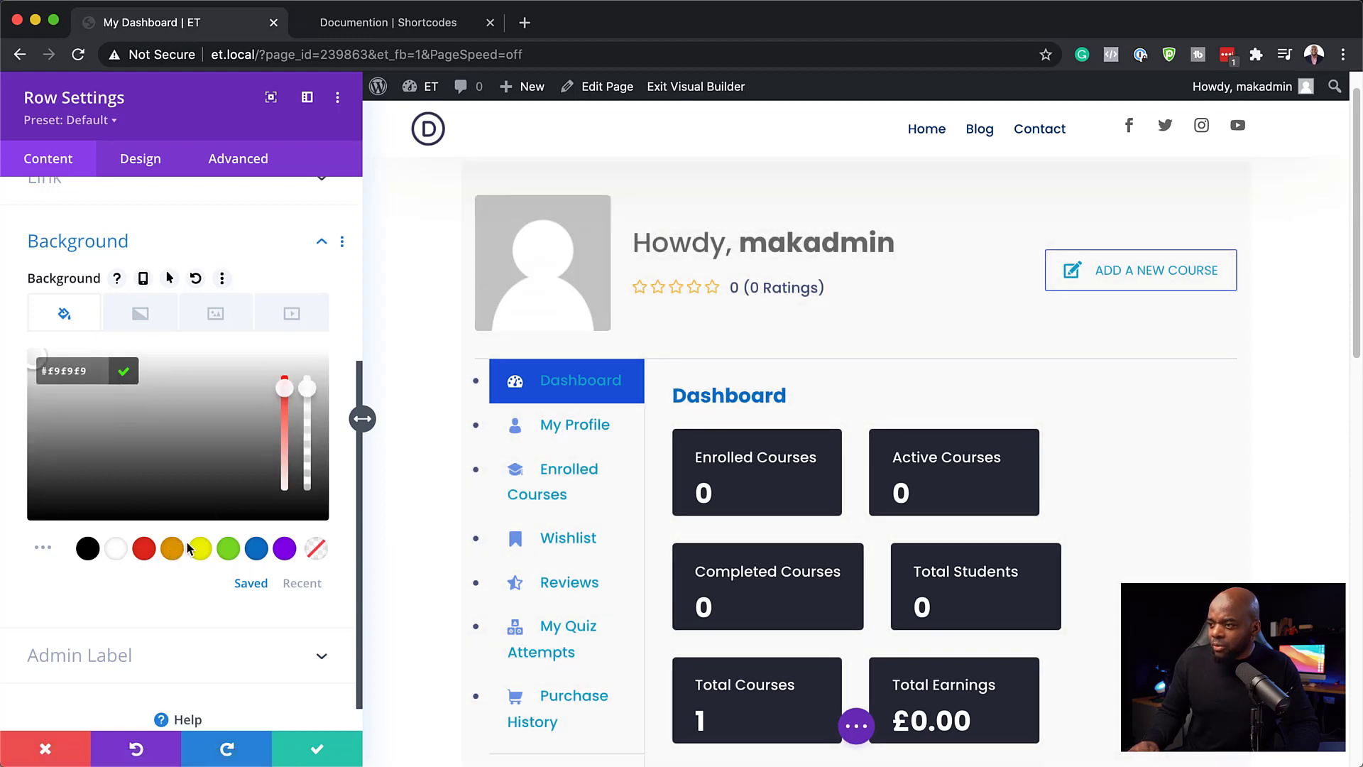
click(200, 549)
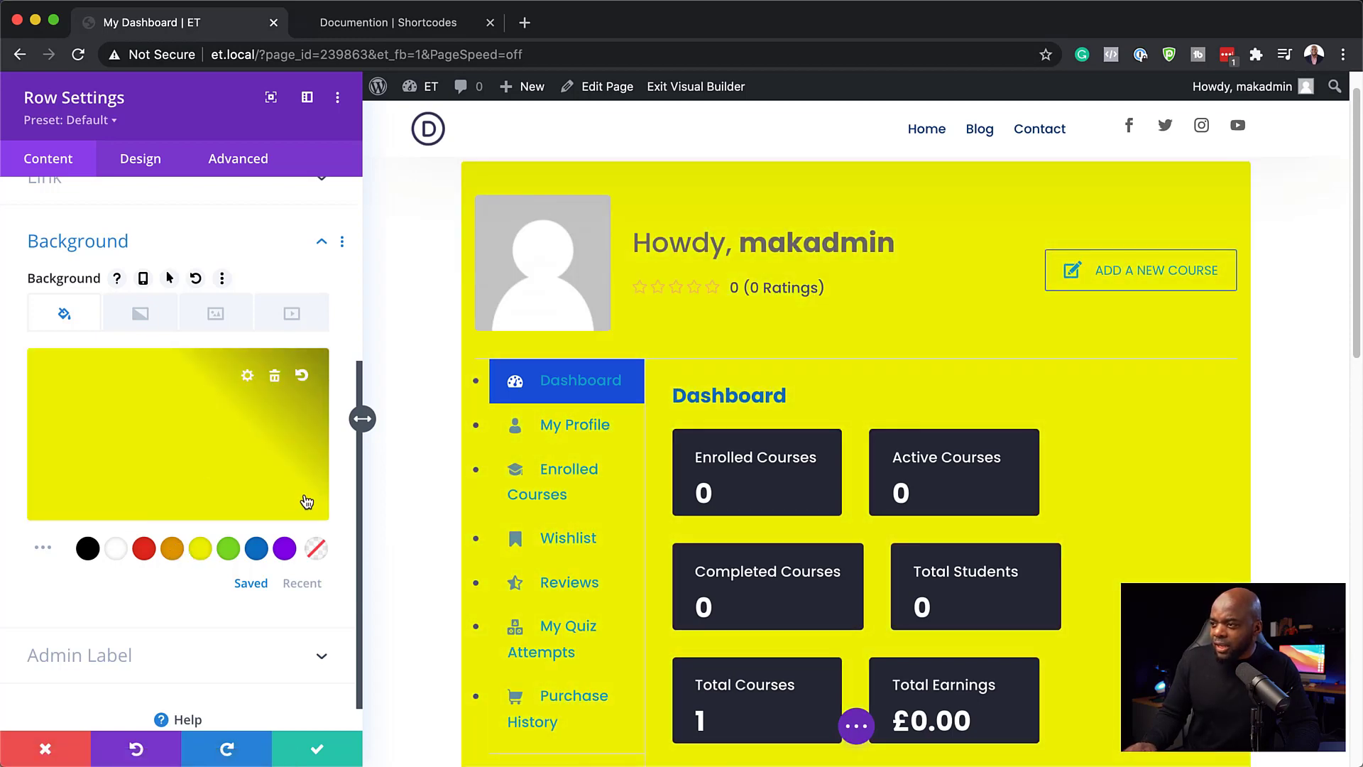
click(154, 438)
drag(291, 392, 288, 444)
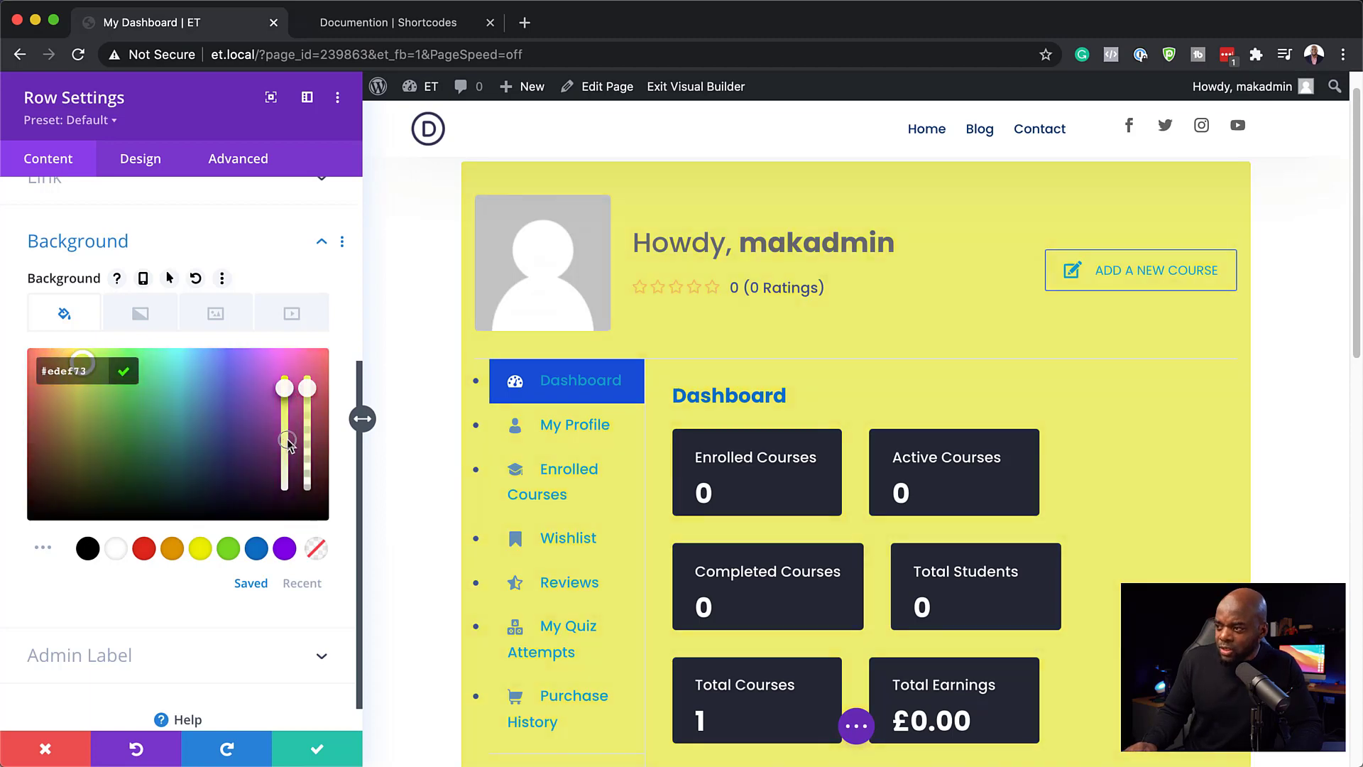
drag(284, 389, 287, 483)
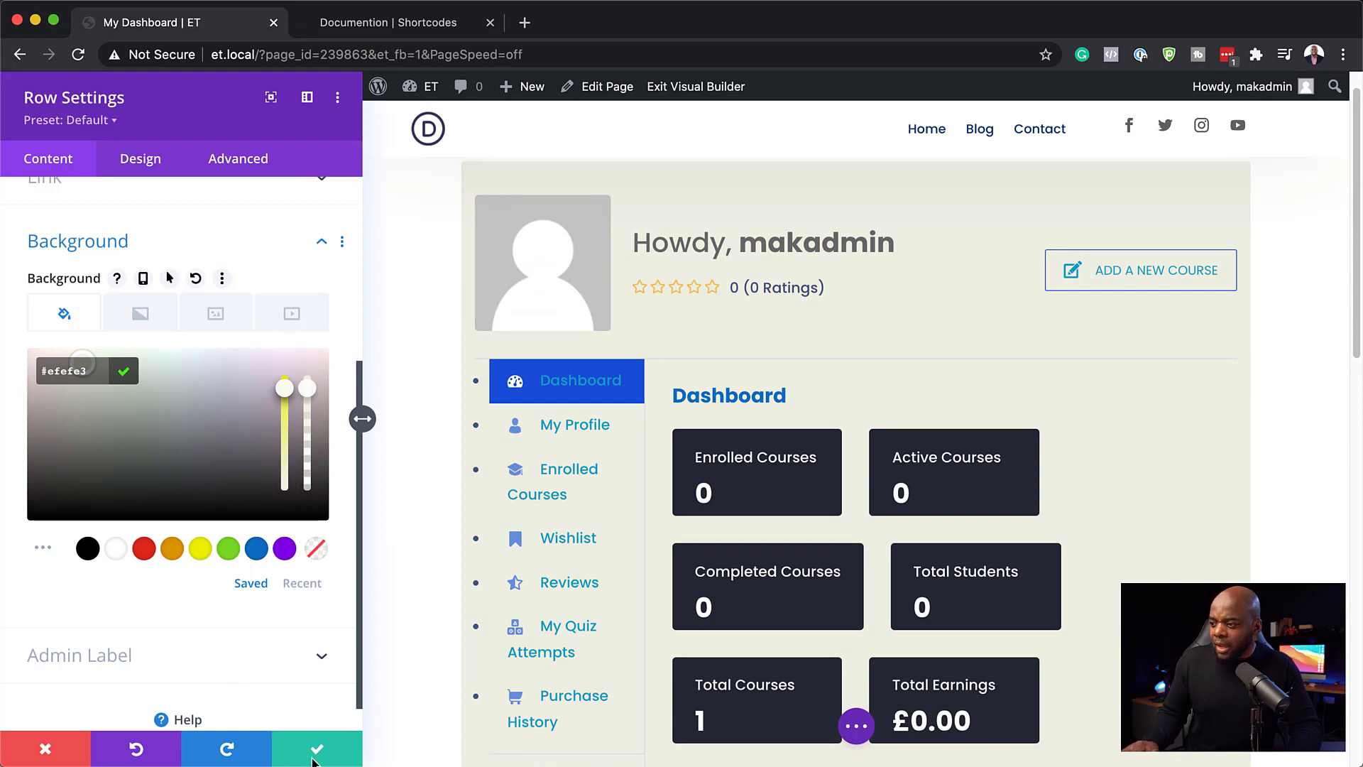
click(140, 159)
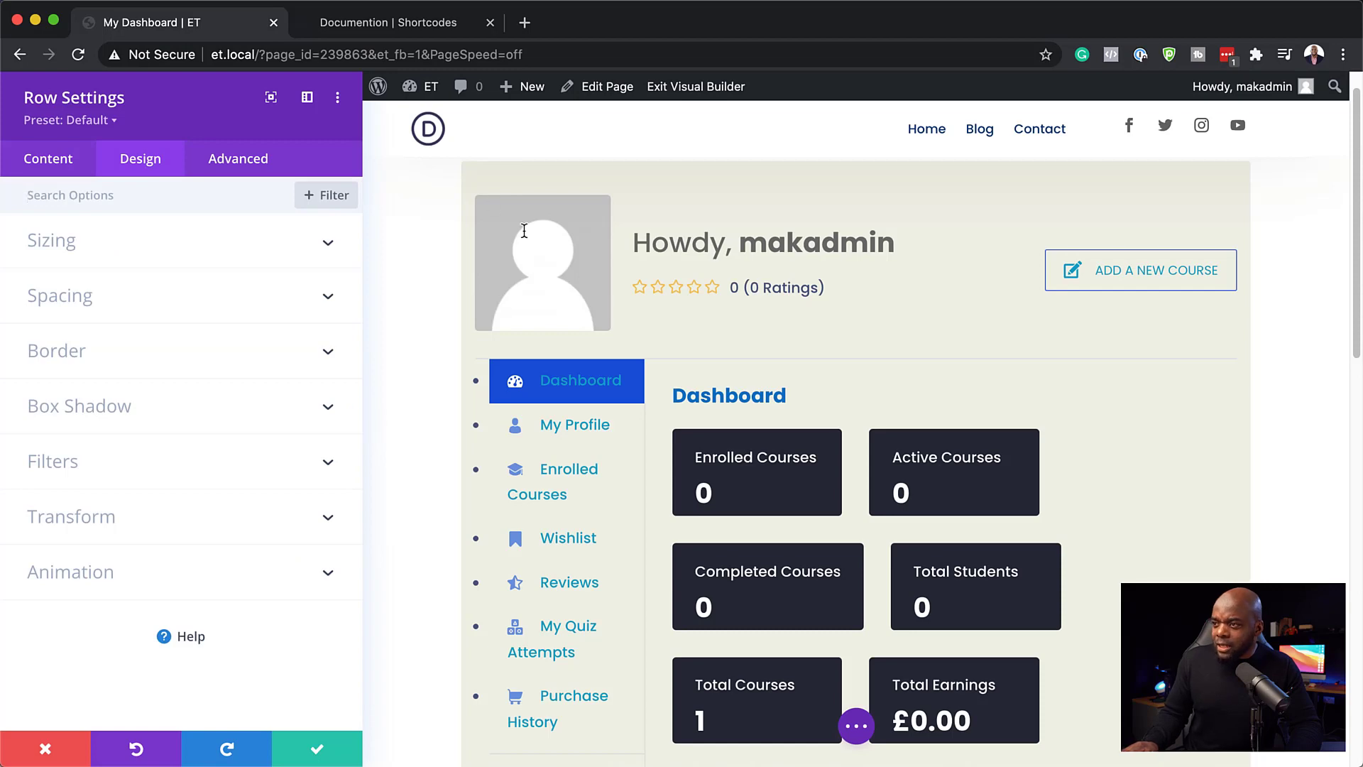
Set row padding to 3vw, linking top with bottom and left with right.
click(86, 303)
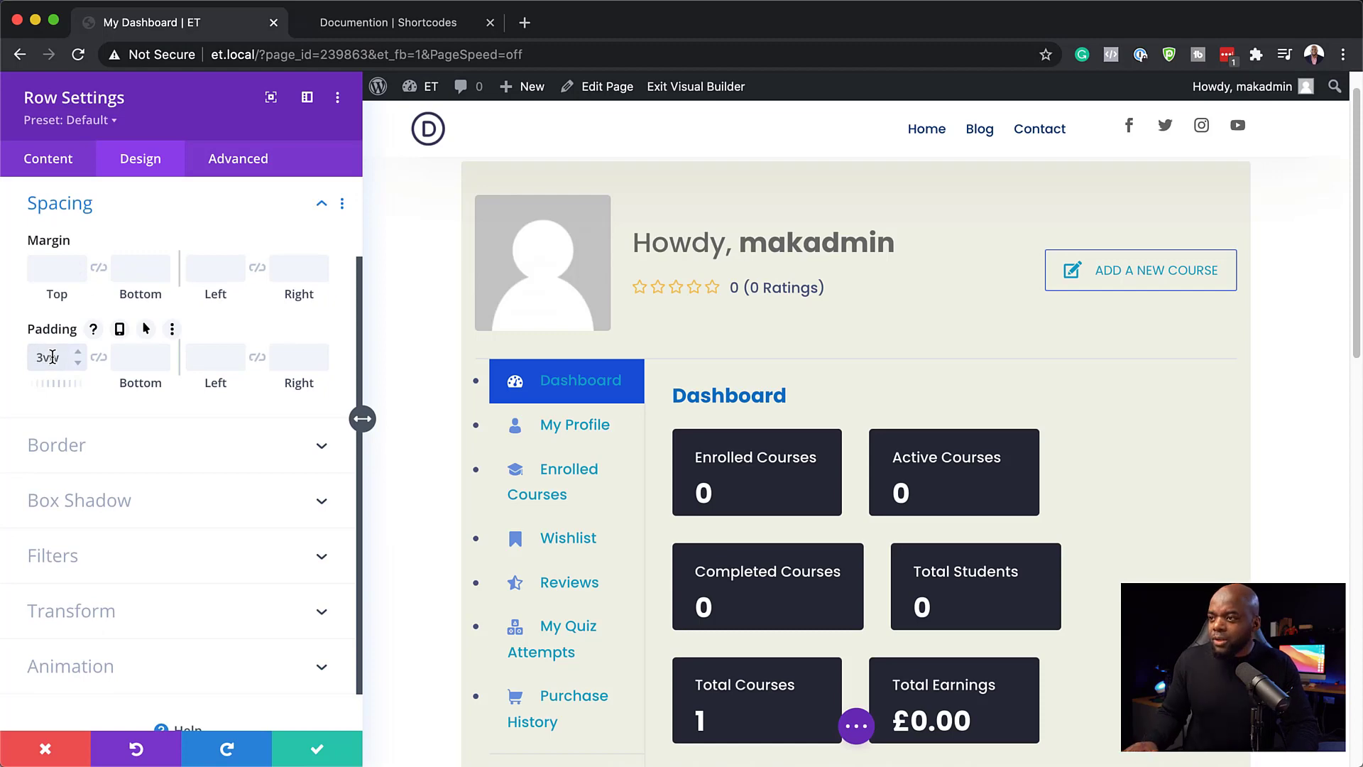
click(98, 358)
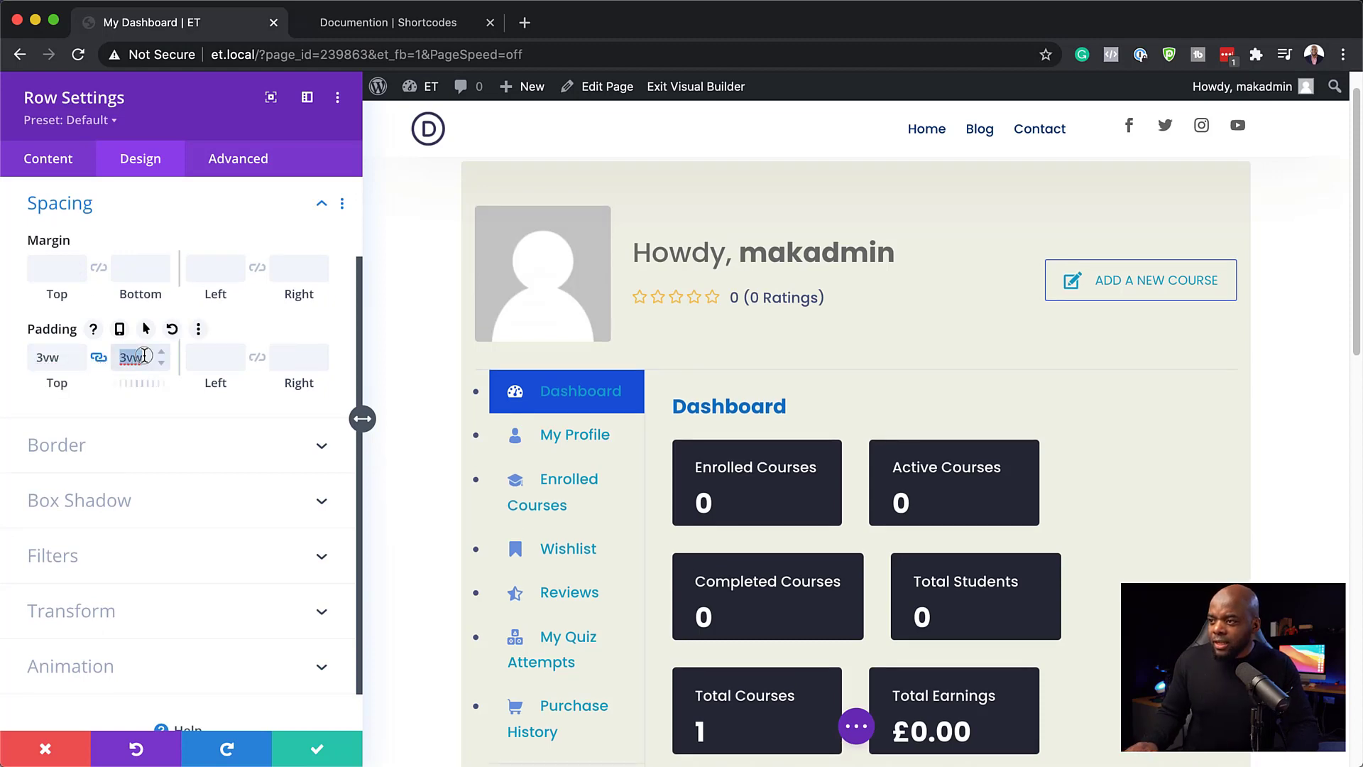
click(215, 355)
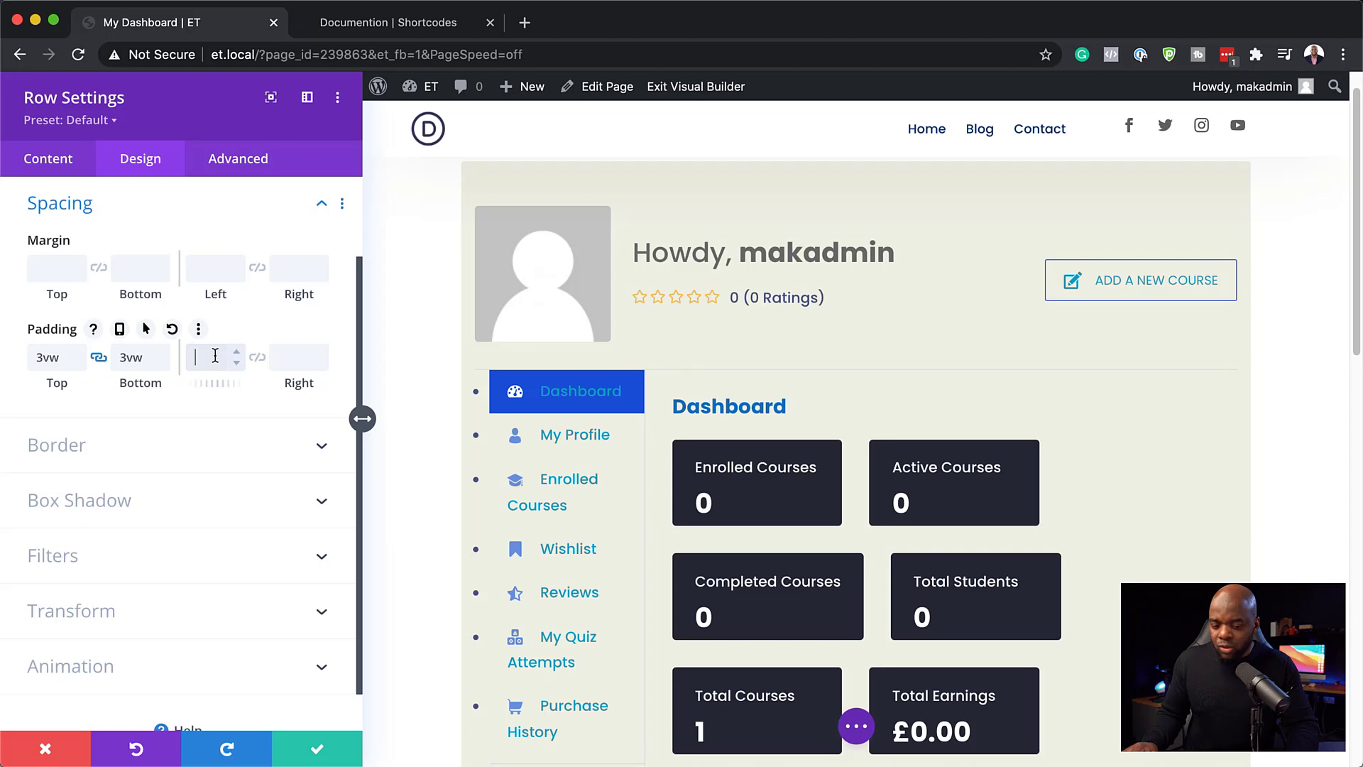
text(3vw)
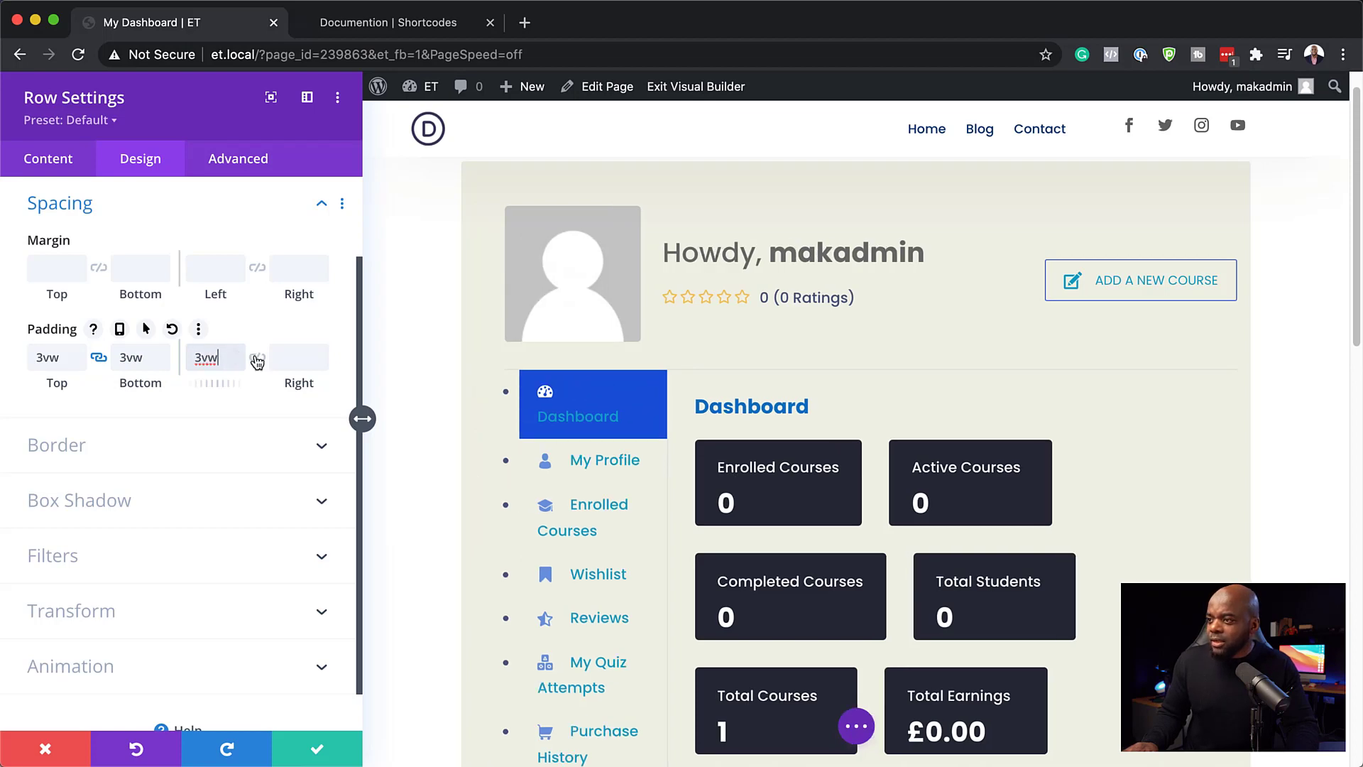
click(254, 359)
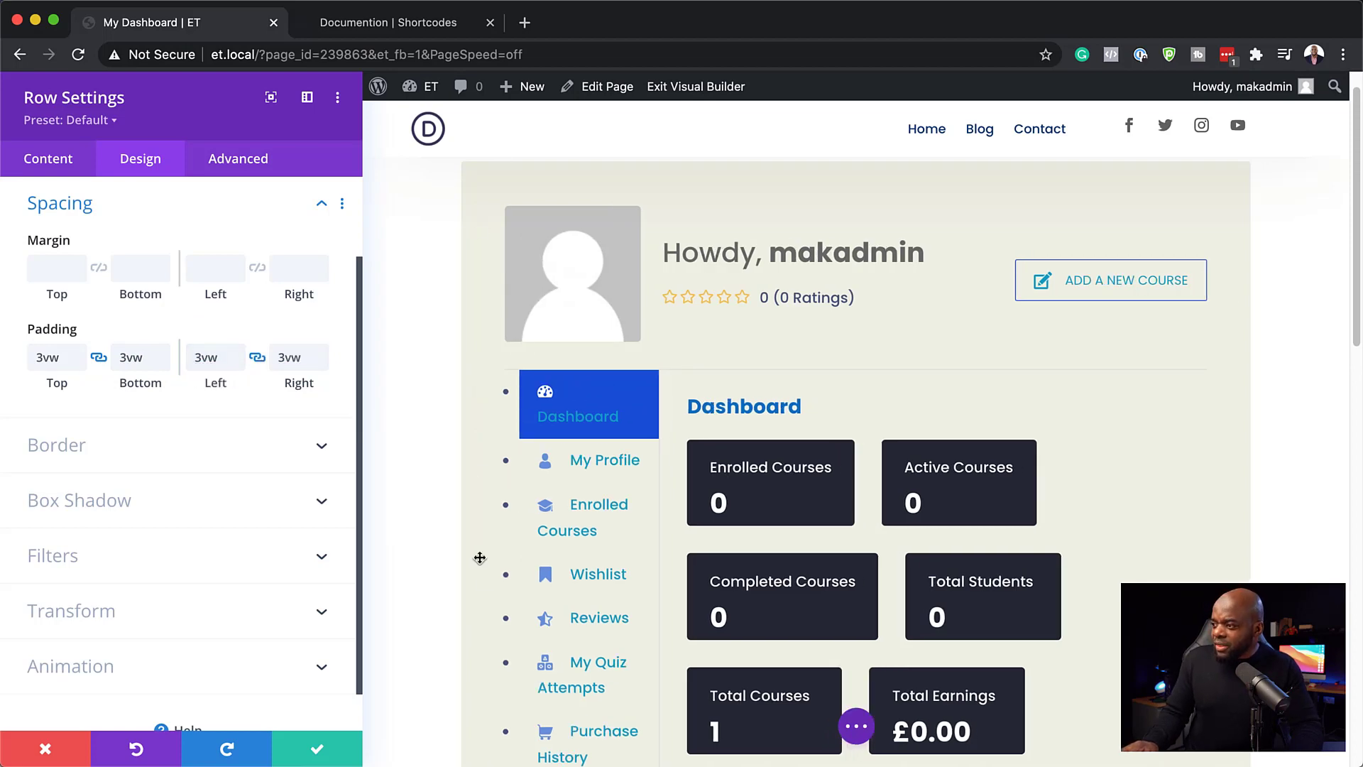
Save the row's new padding settings and review the page.
click(319, 748)
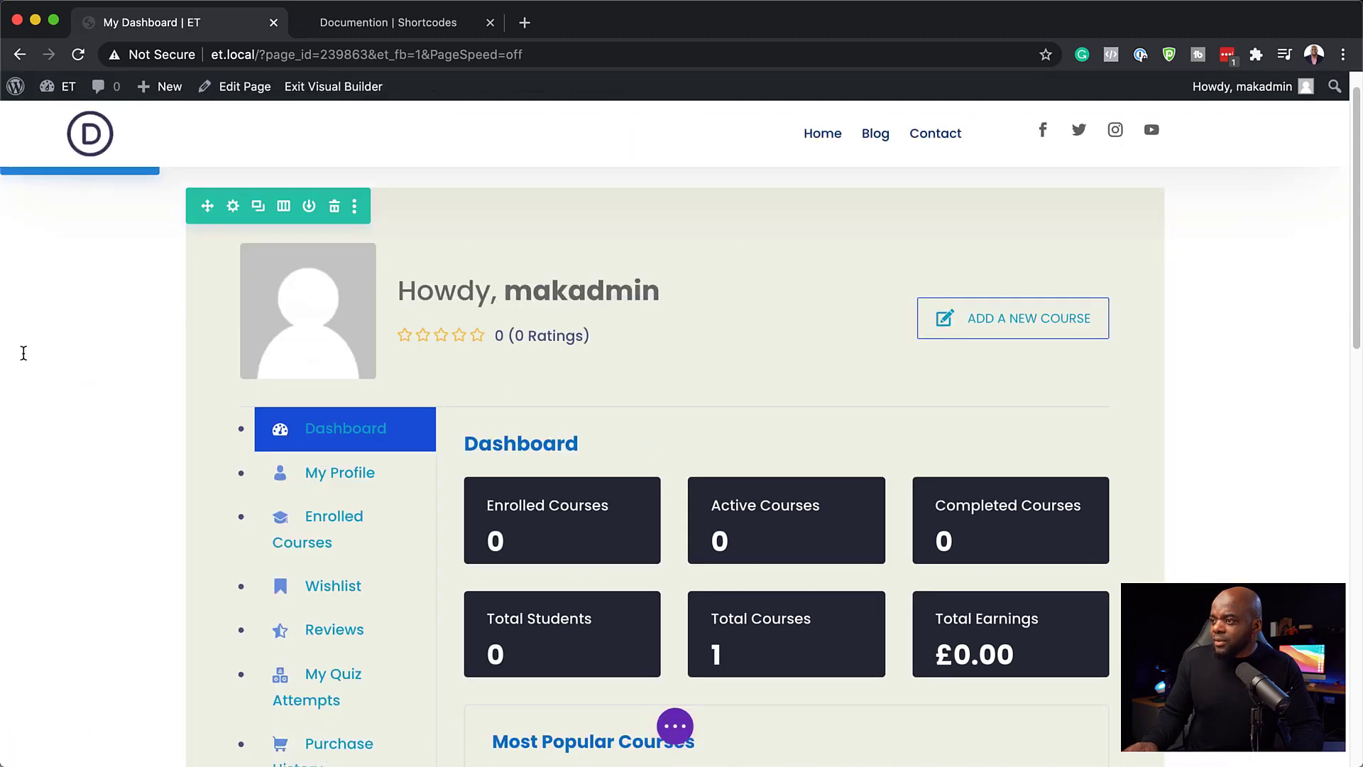
scroll(32, 401, down, 13)
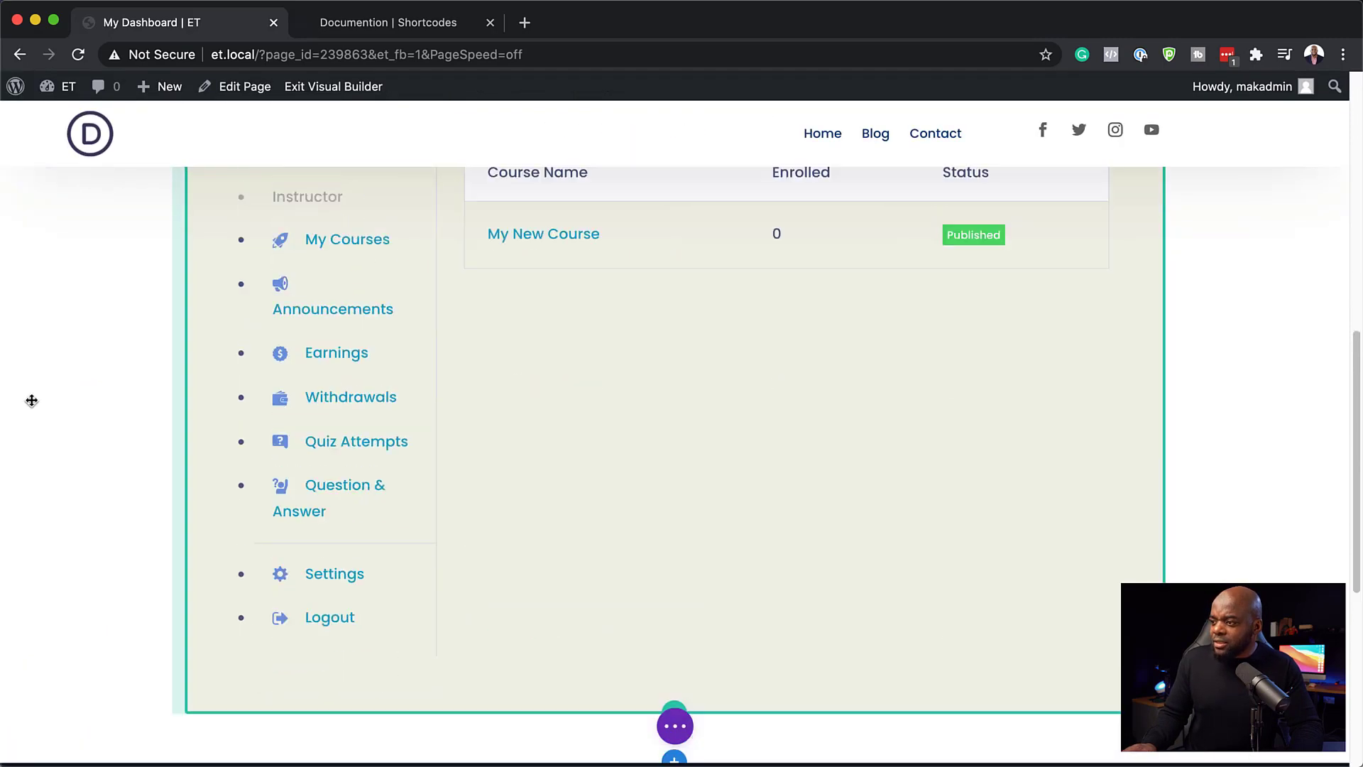
scroll(31, 400, up, 5)
scroll(31, 400, up, 9)
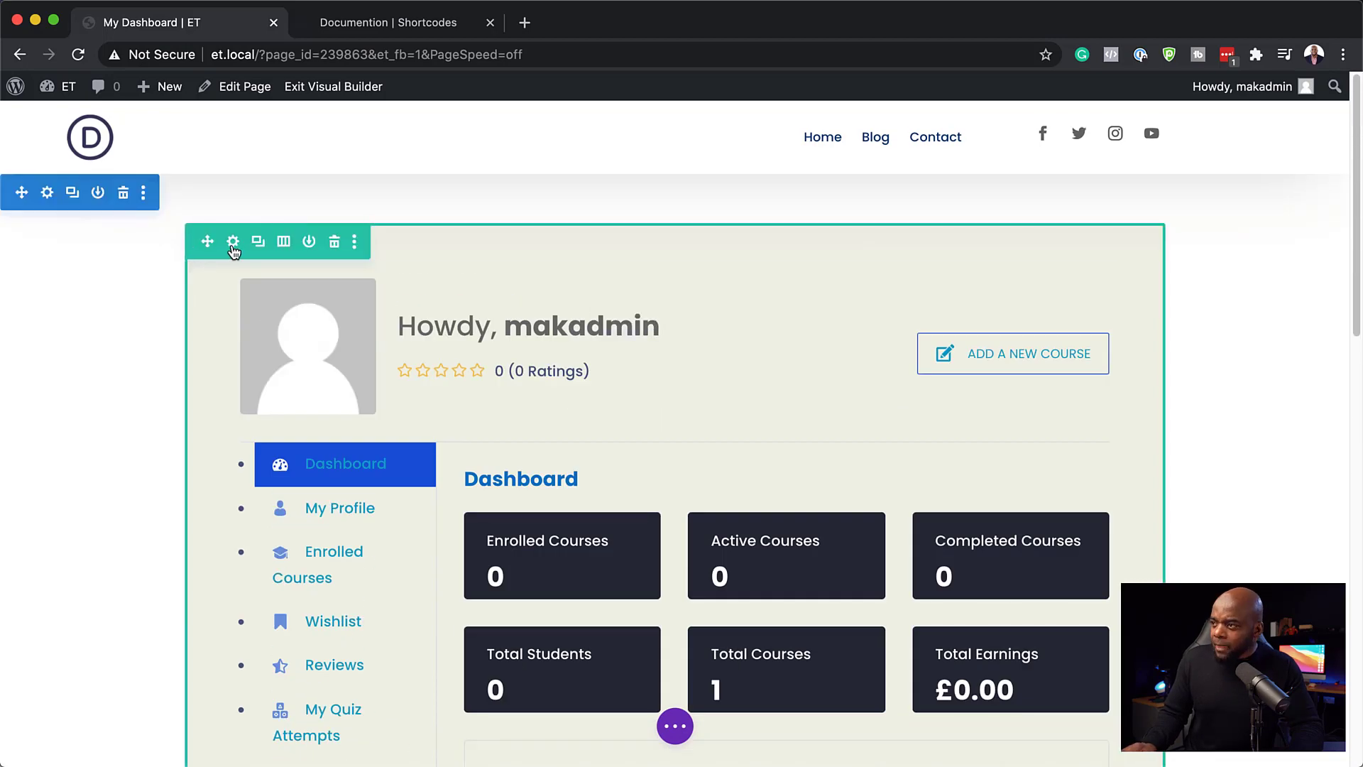
Set the dashboard row's background colour to a pale grey (#efefed) and save the row settings.
click(233, 244)
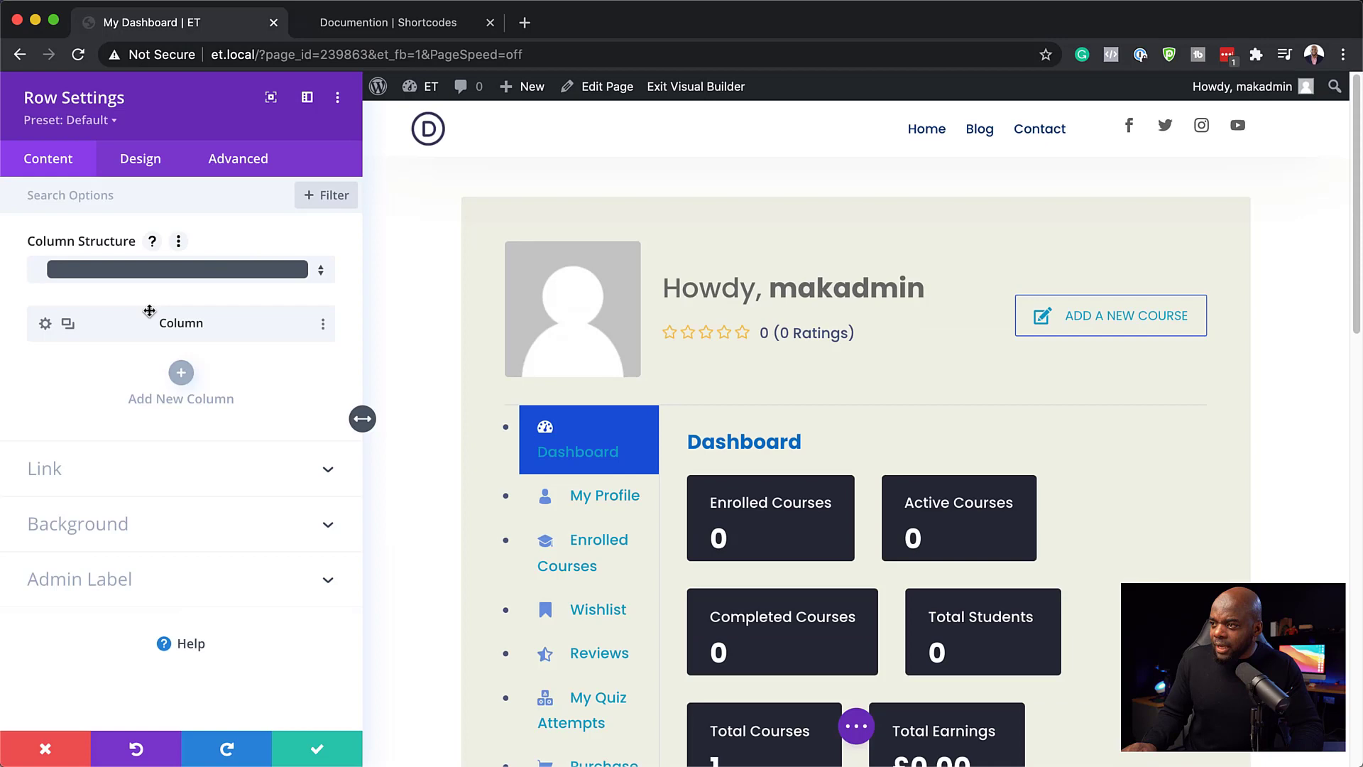
click(77, 525)
click(200, 548)
drag(282, 390, 284, 495)
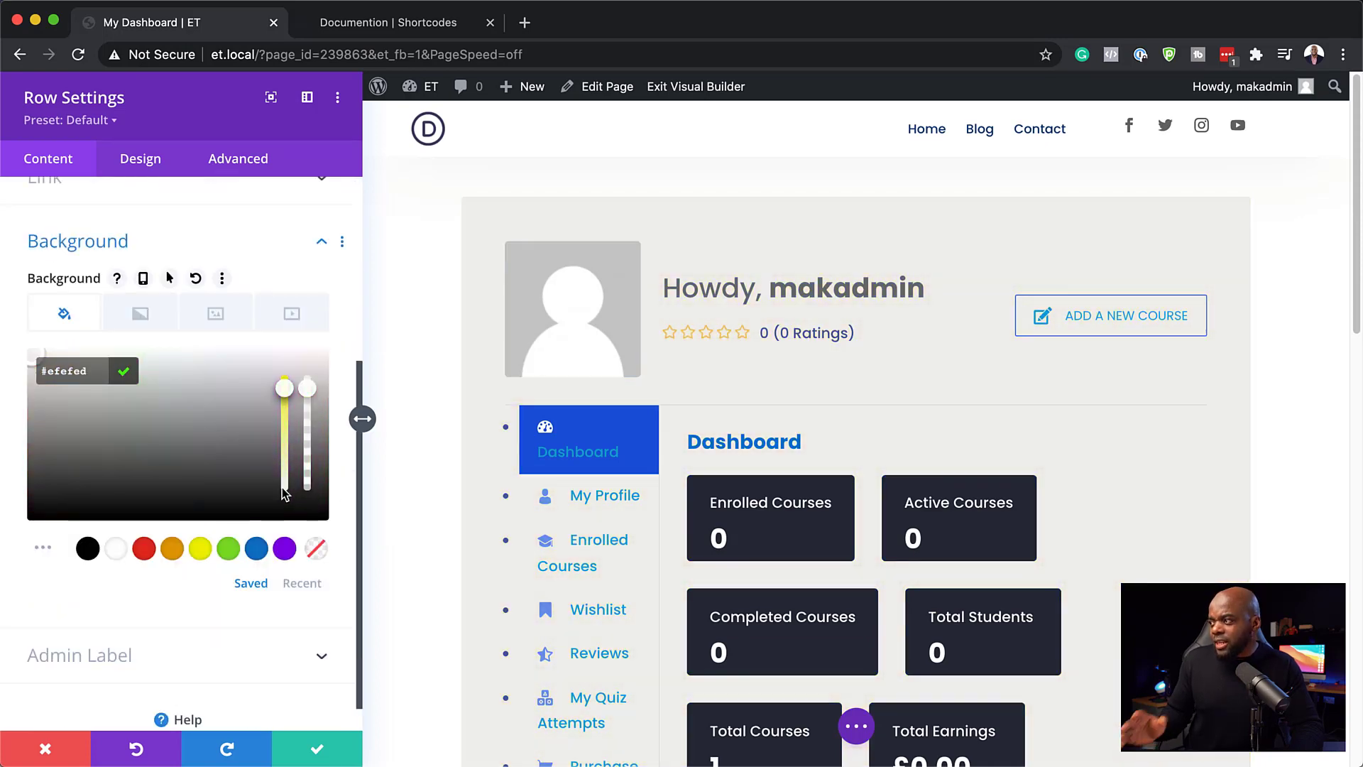
click(315, 753)
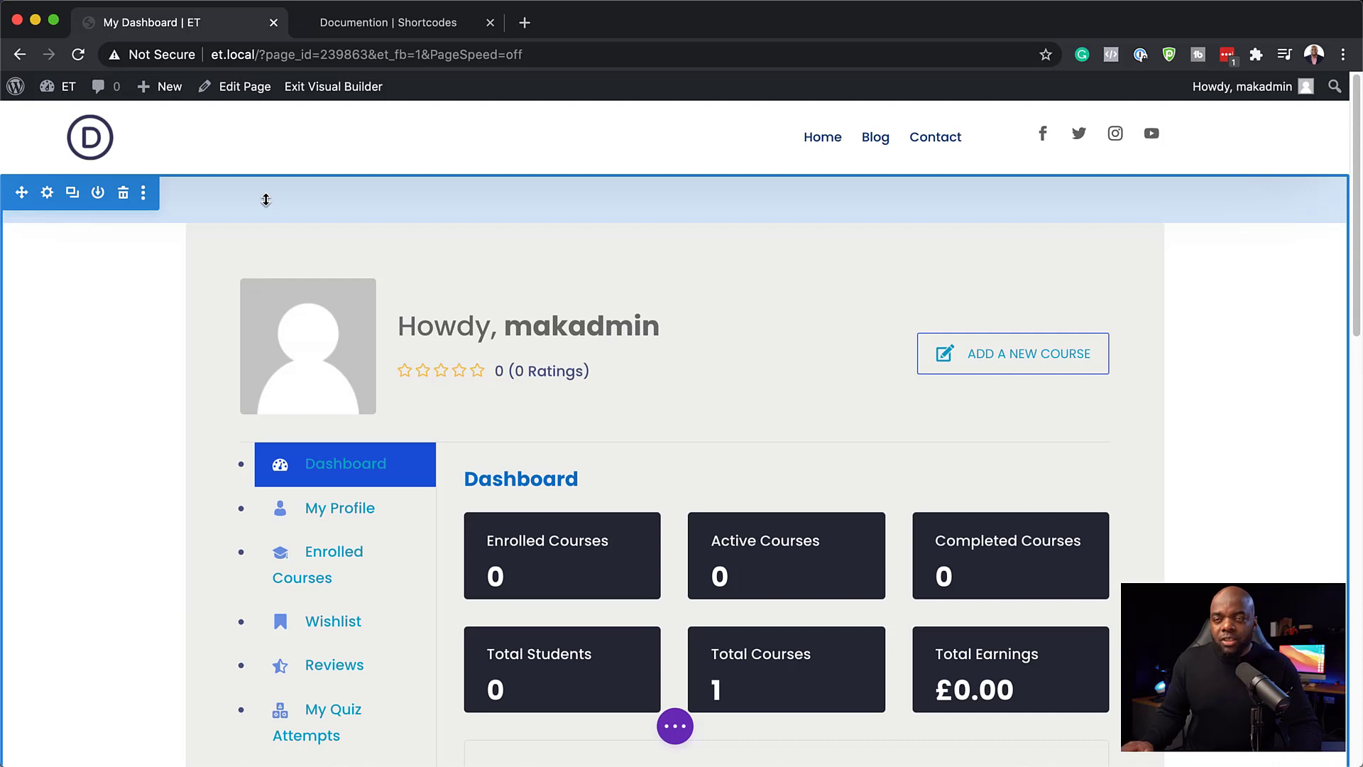
Drag the section's top padding handle to add about 100px of space above it.
drag(265, 198, 270, 246)
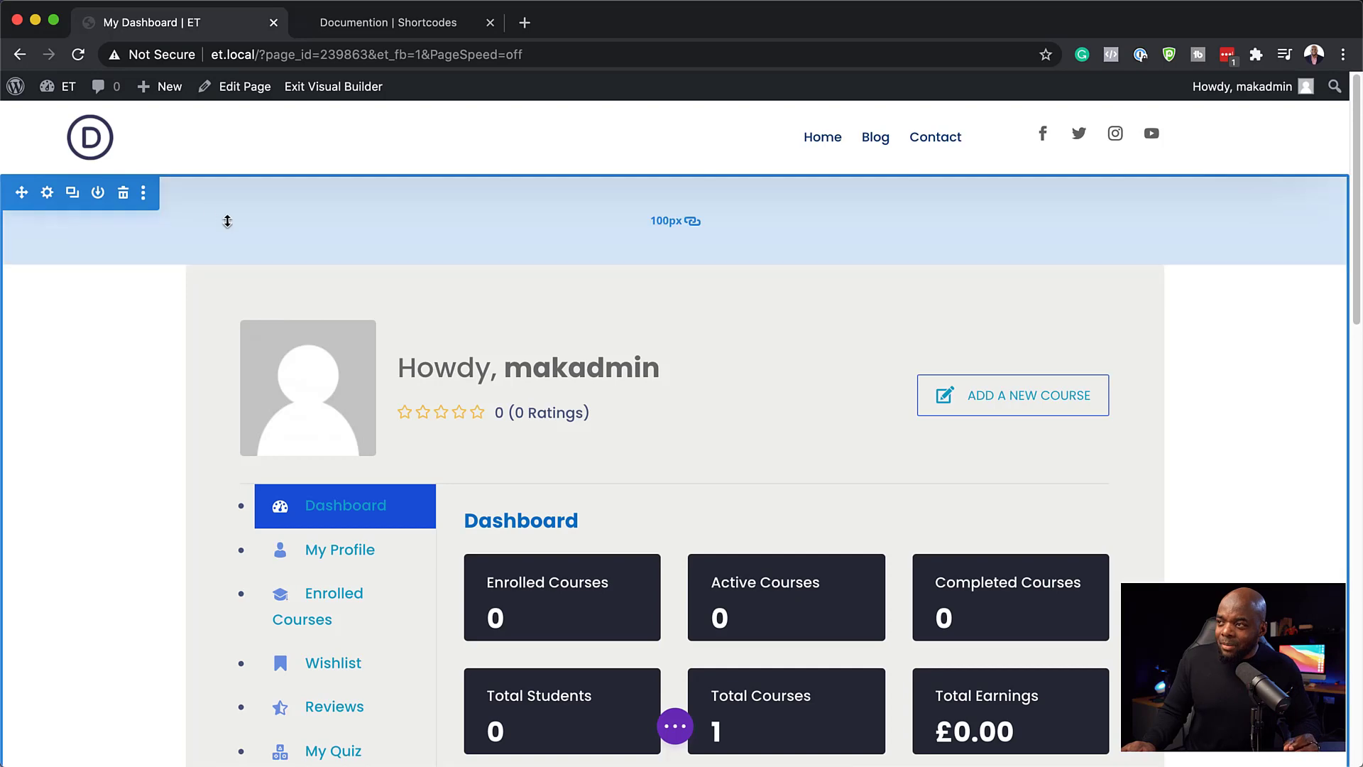
scroll(107, 438, down, 15)
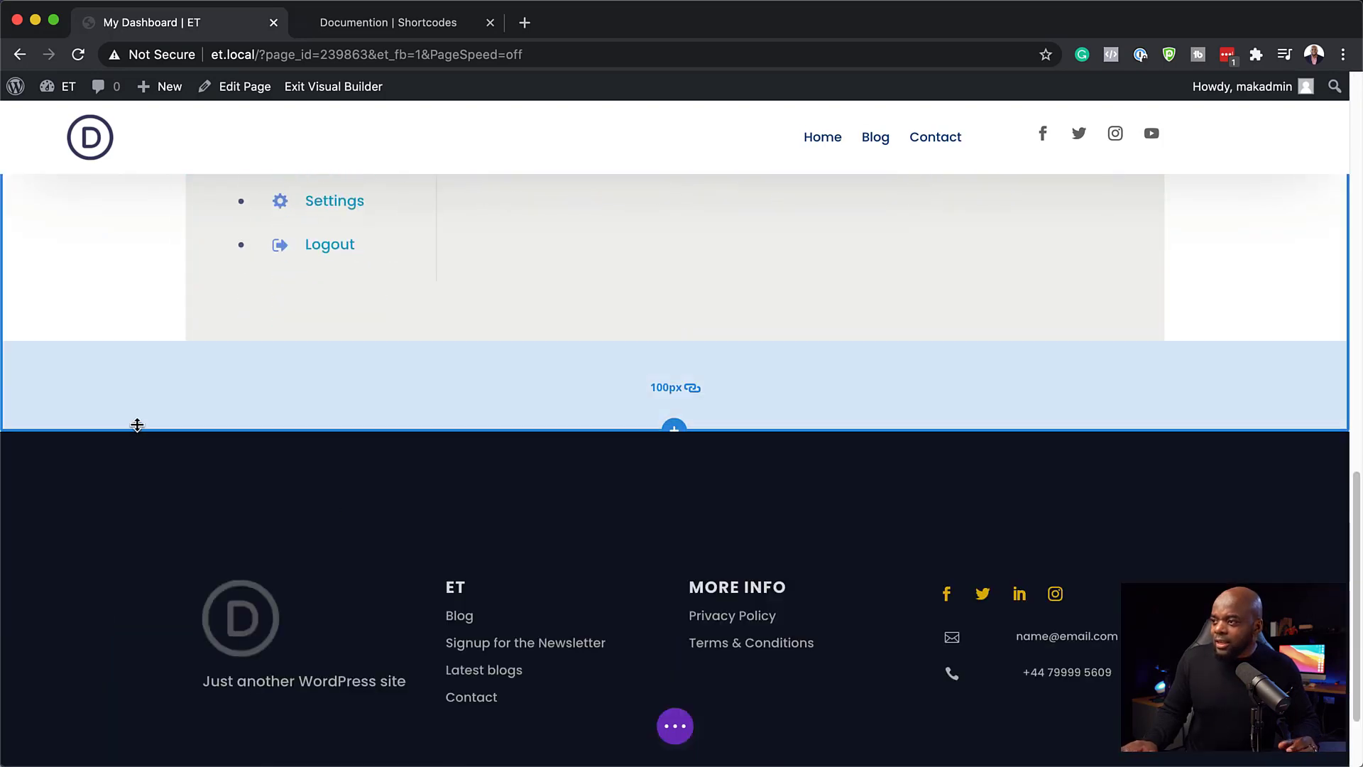
scroll(128, 432, up, 7)
scroll(129, 430, up, 5)
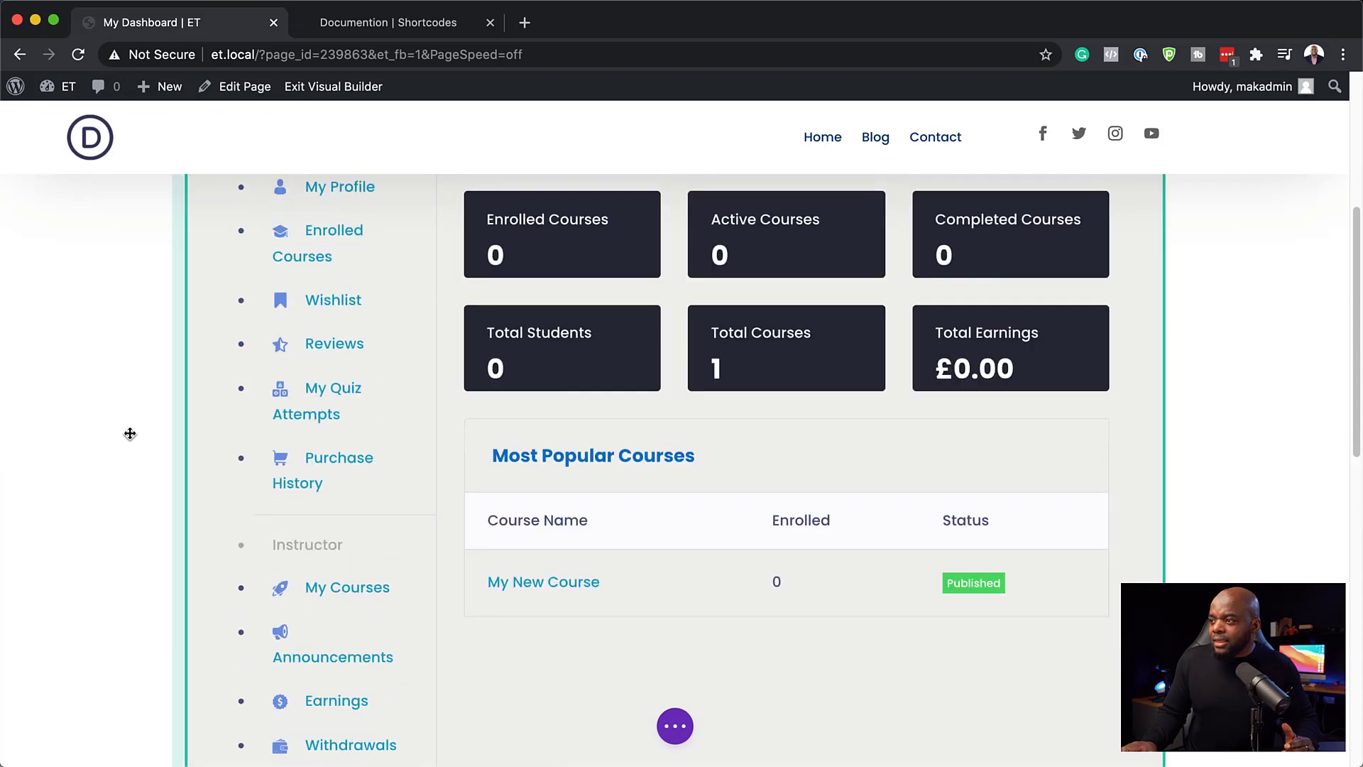
scroll(127, 418, up, 3)
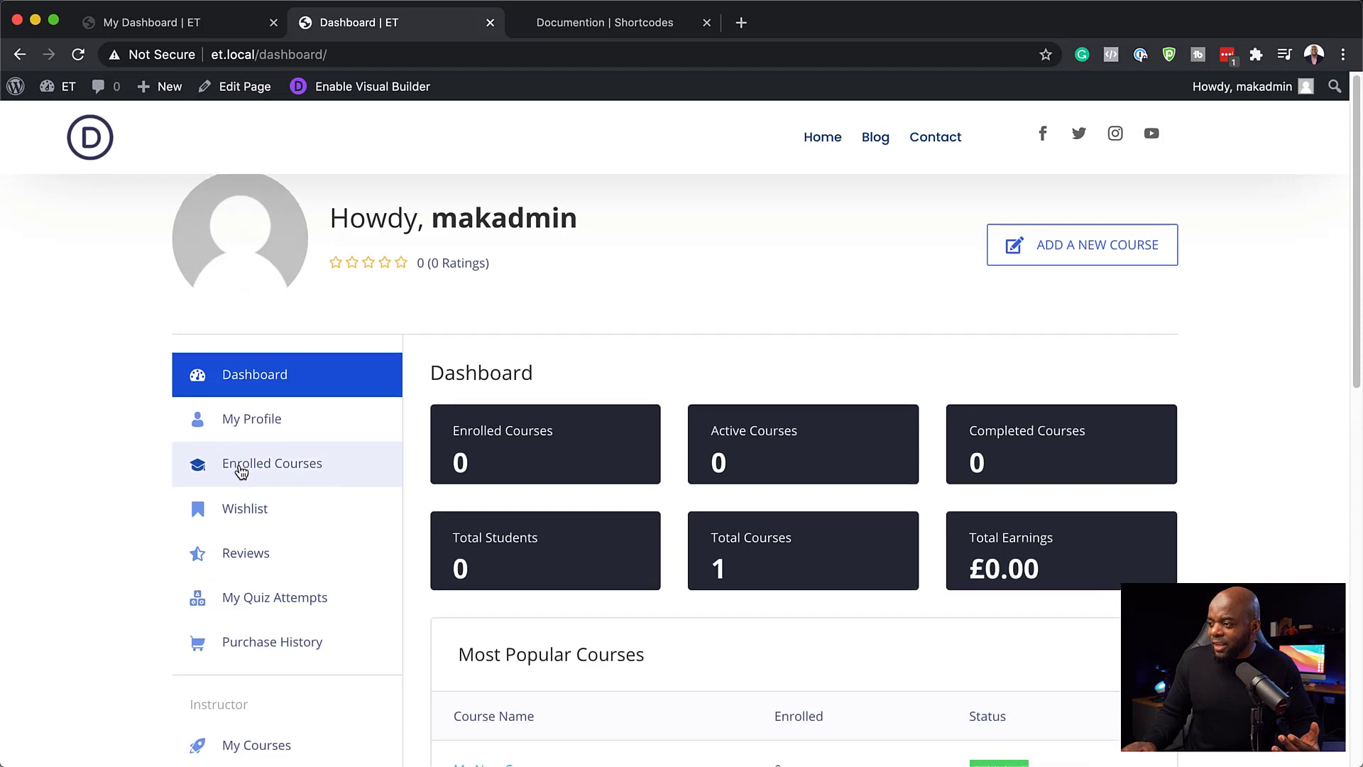
Compare against the default Tutor LMS dashboard, then return to the My Dashboard tab.
scroll(242, 470, down, 7)
scroll(347, 478, up, 7)
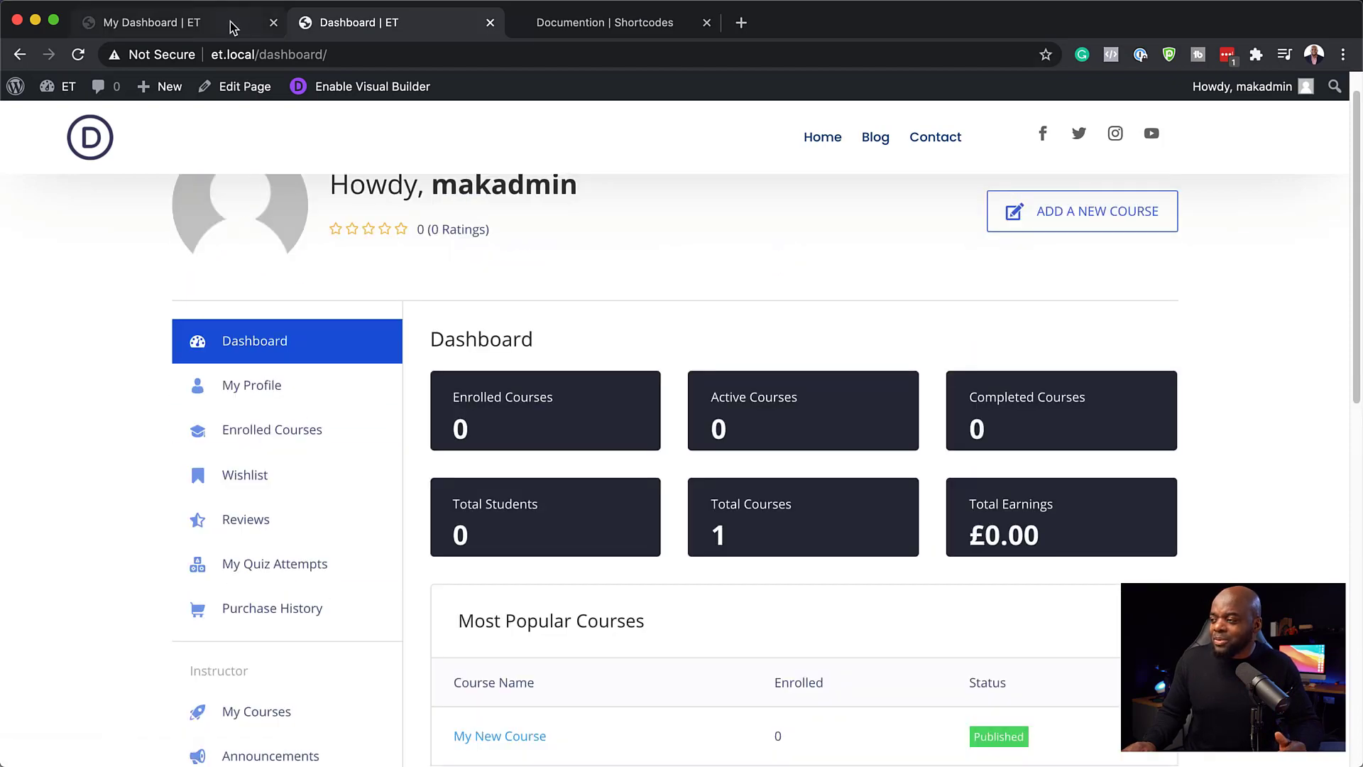
click(228, 24)
Exit the Visual Builder on the My Dashboard page, prompting about unsaved changes.
scroll(63, 521, down, 5)
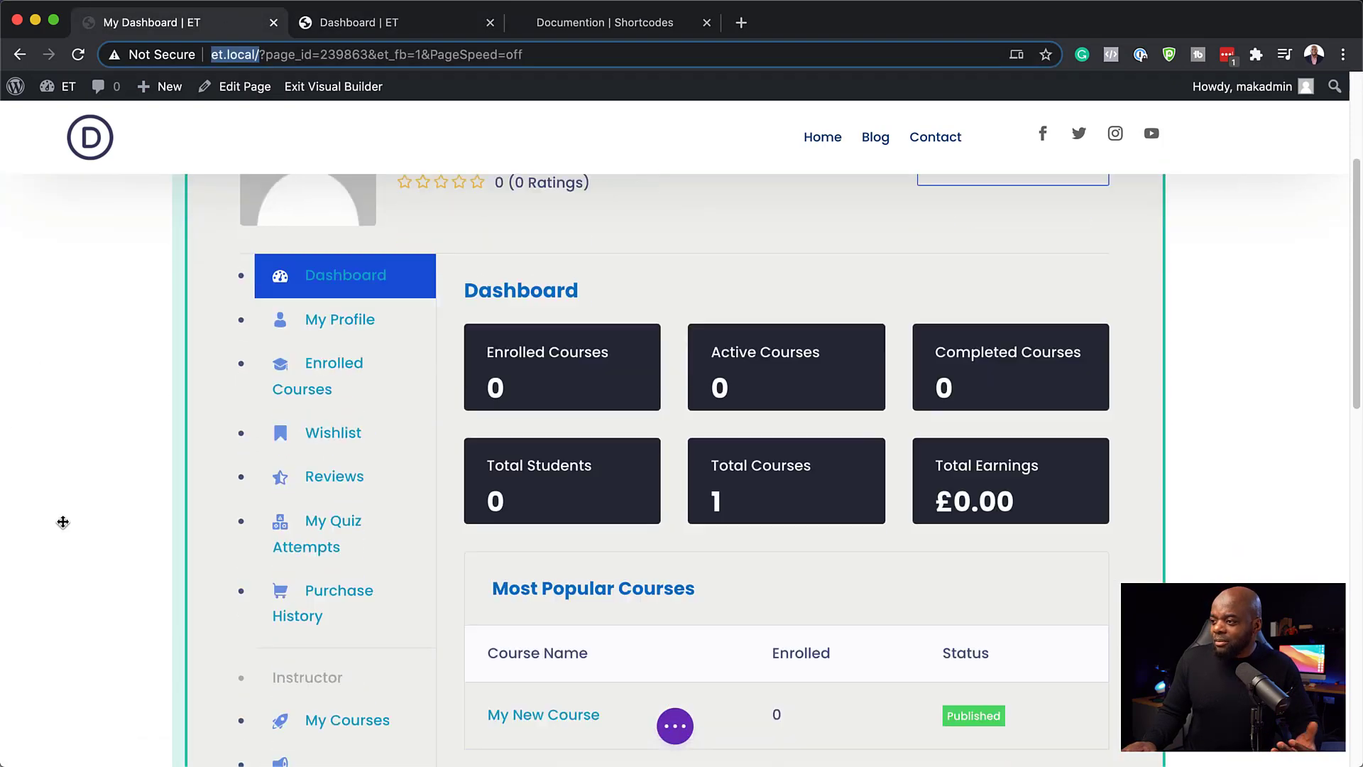
scroll(63, 522, down, 1)
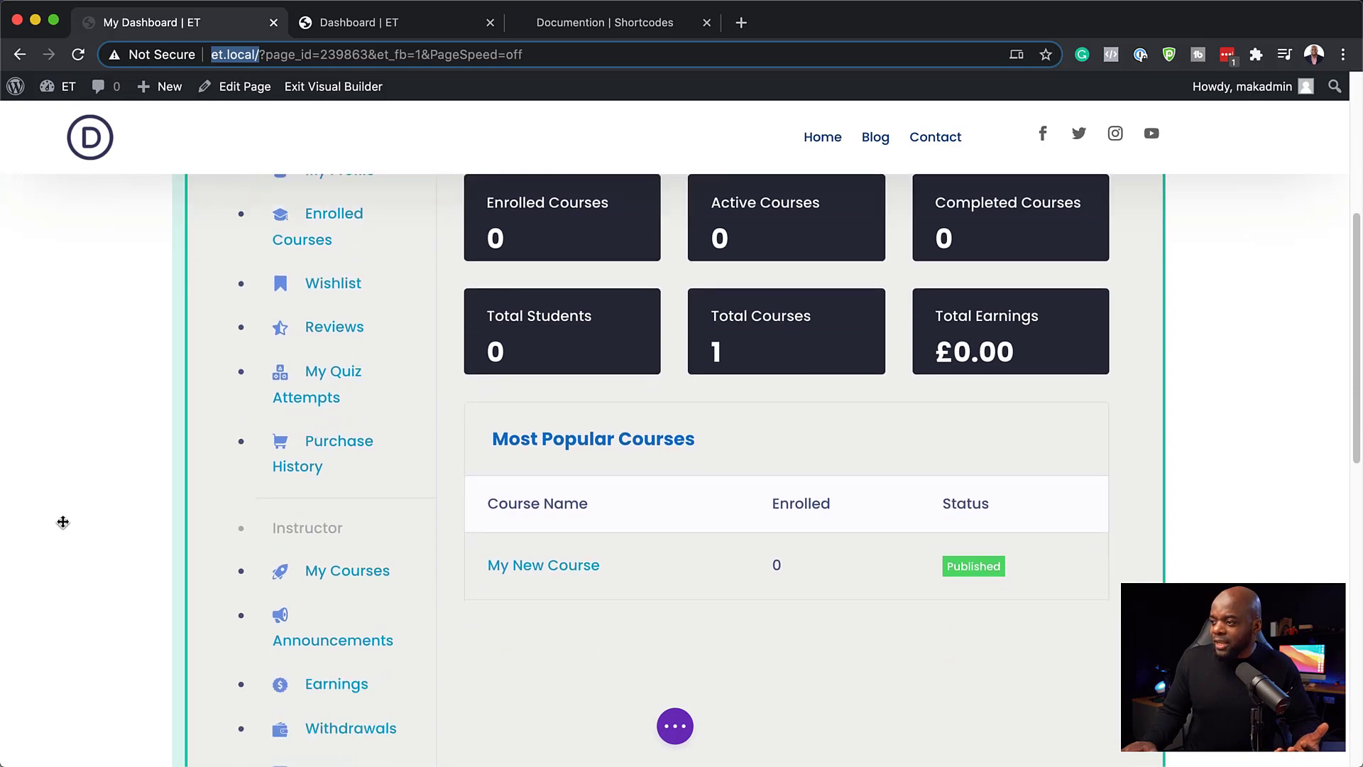
scroll(83, 534, up, 8)
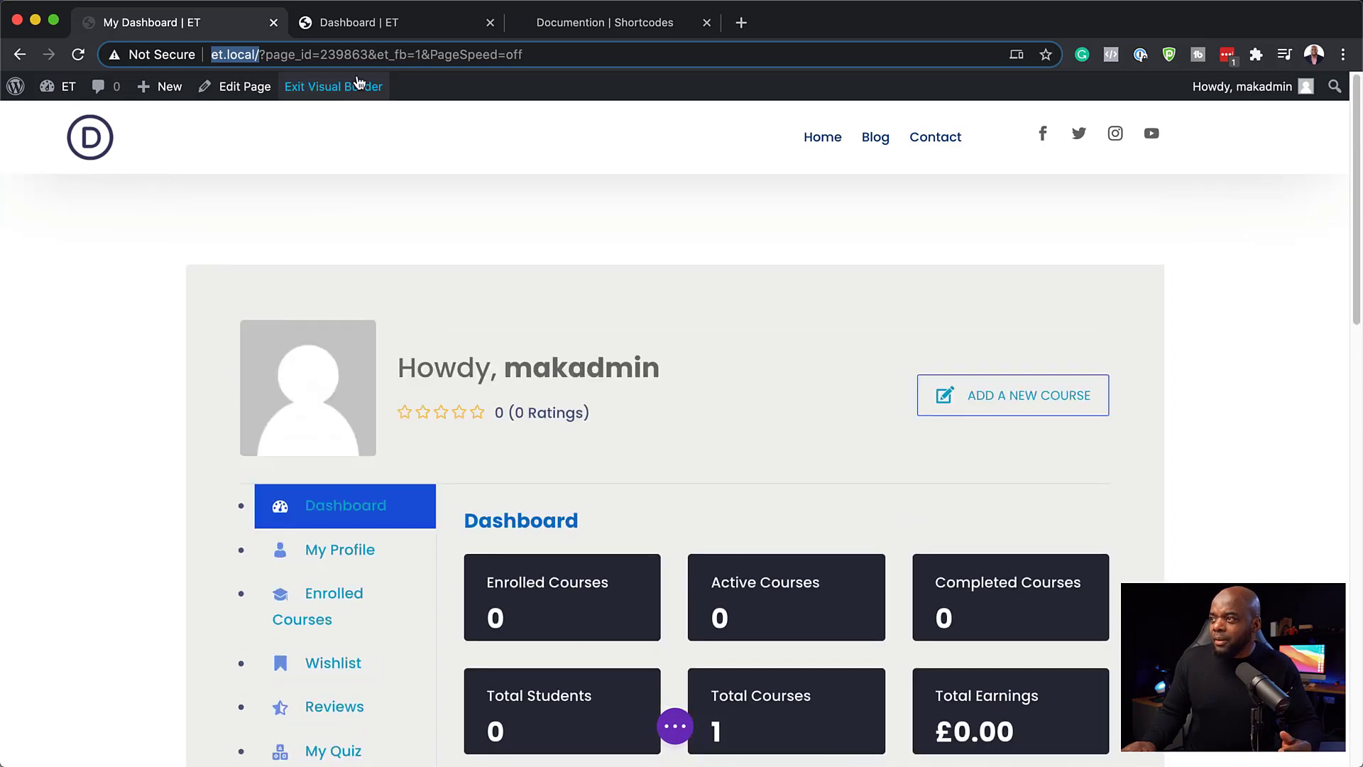
click(344, 89)
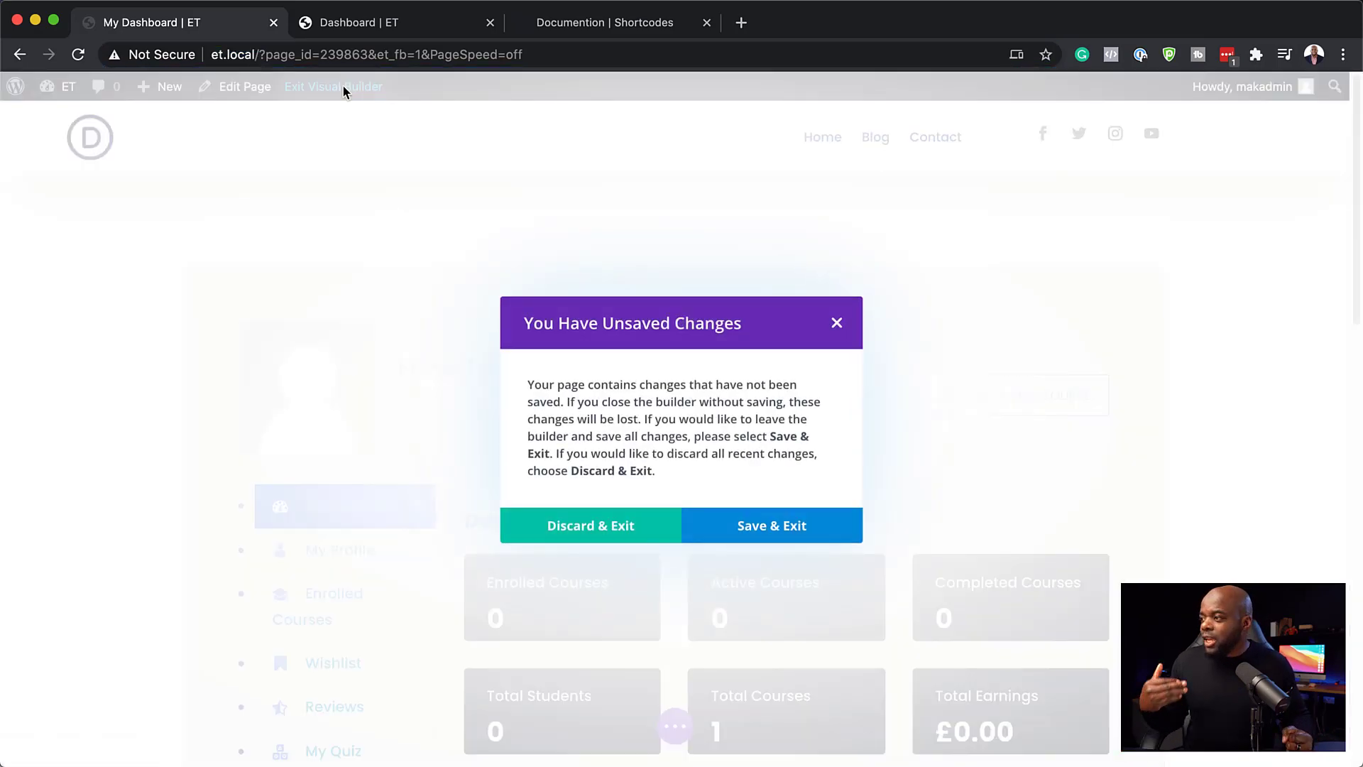
Choose Save & Exit in the unsaved-changes dialog to publish the My Dashboard page.
click(752, 526)
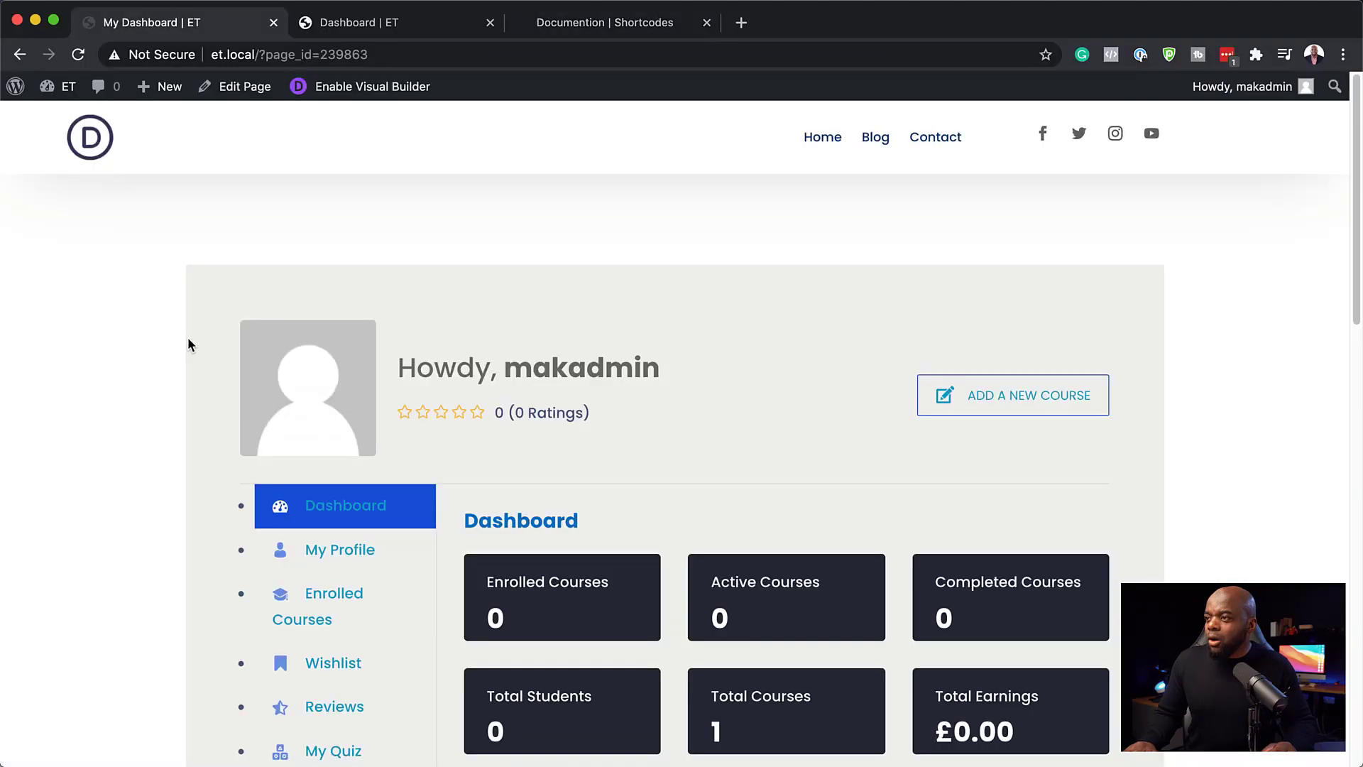
scroll(142, 437, down, 4)
scroll(144, 446, down, 3)
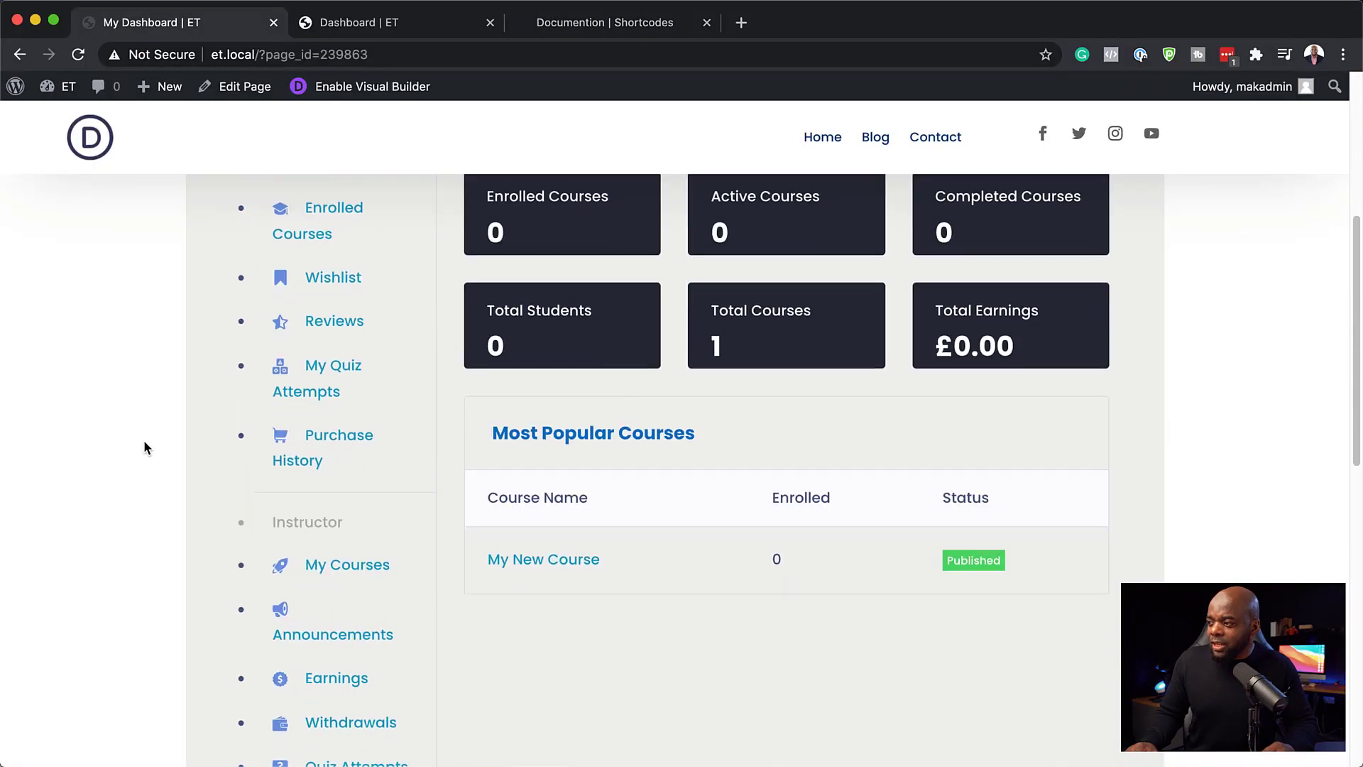
scroll(176, 445, down, 5)
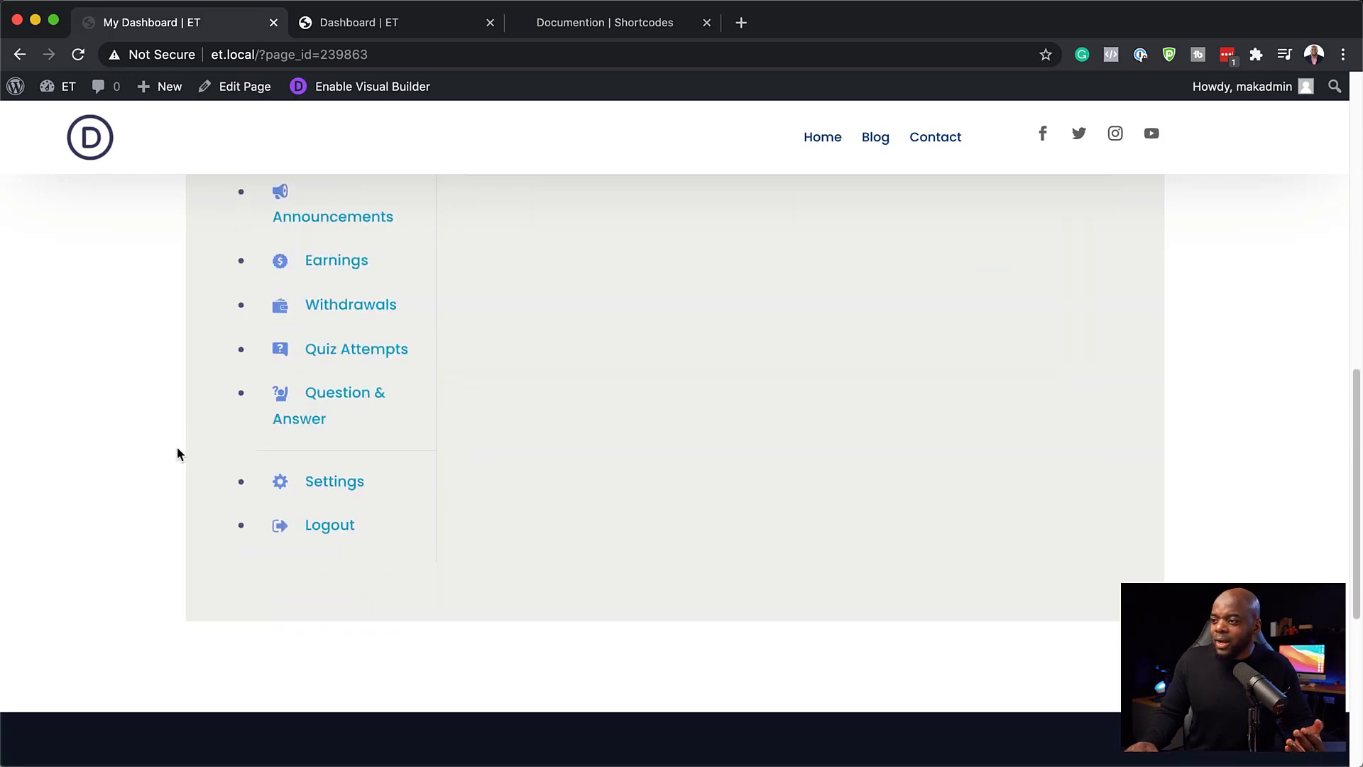
scroll(177, 445, up, 10)
click(390, 25)
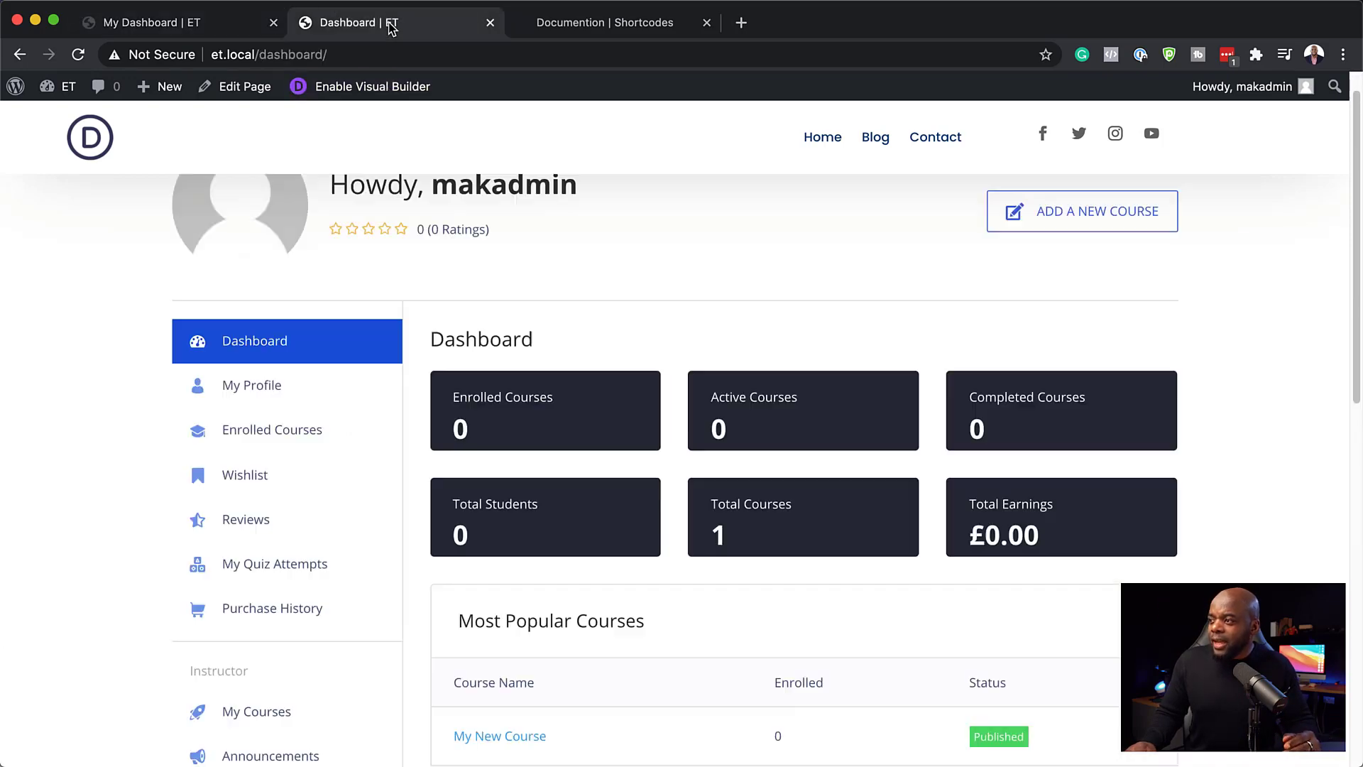
scroll(572, 536, down, 10)
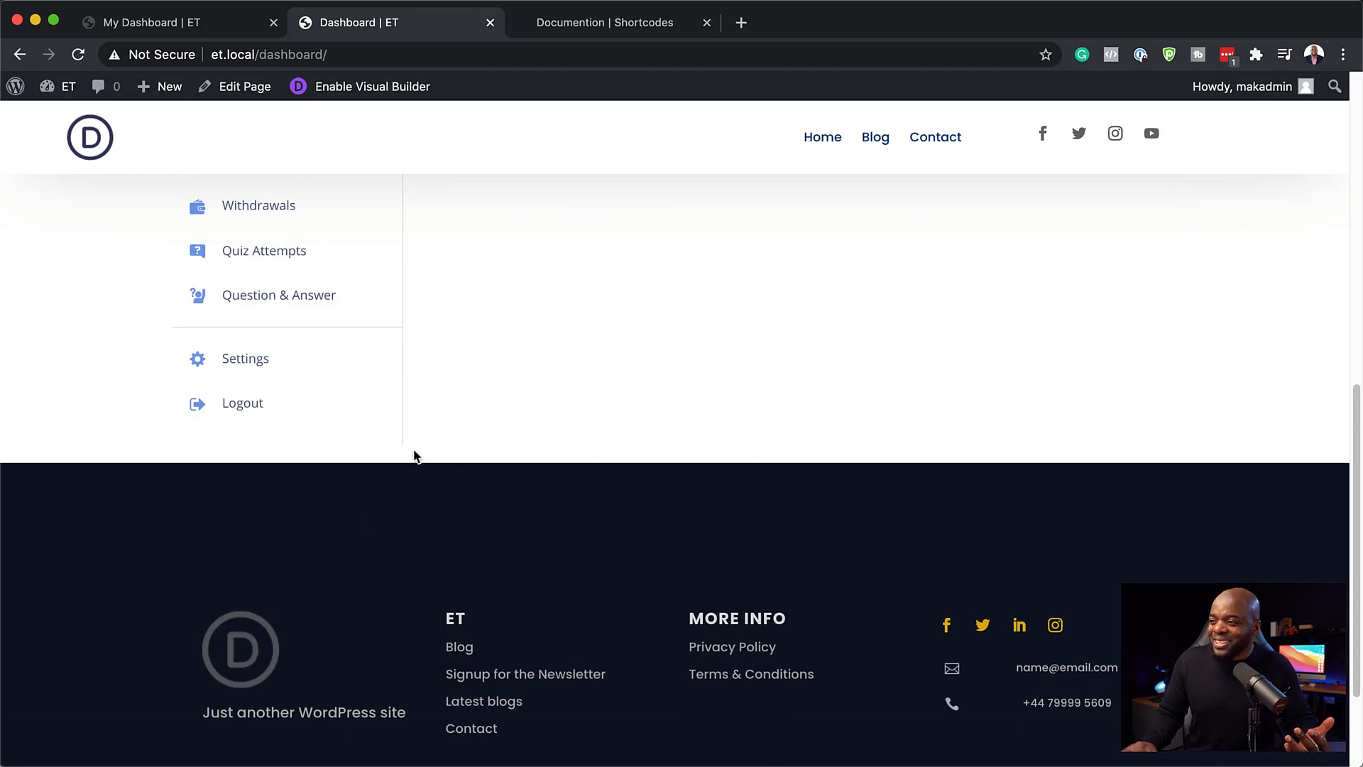
scroll(415, 455, up, 10)
click(237, 27)
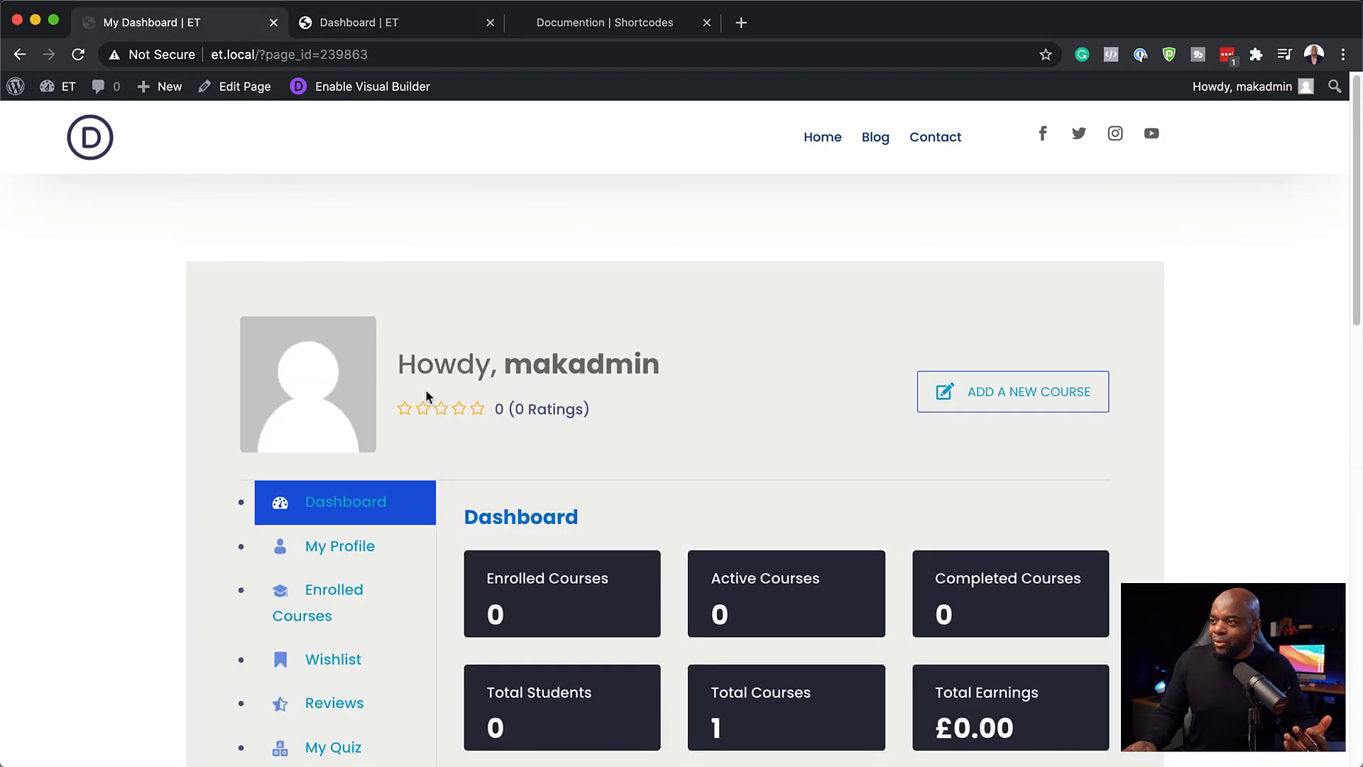